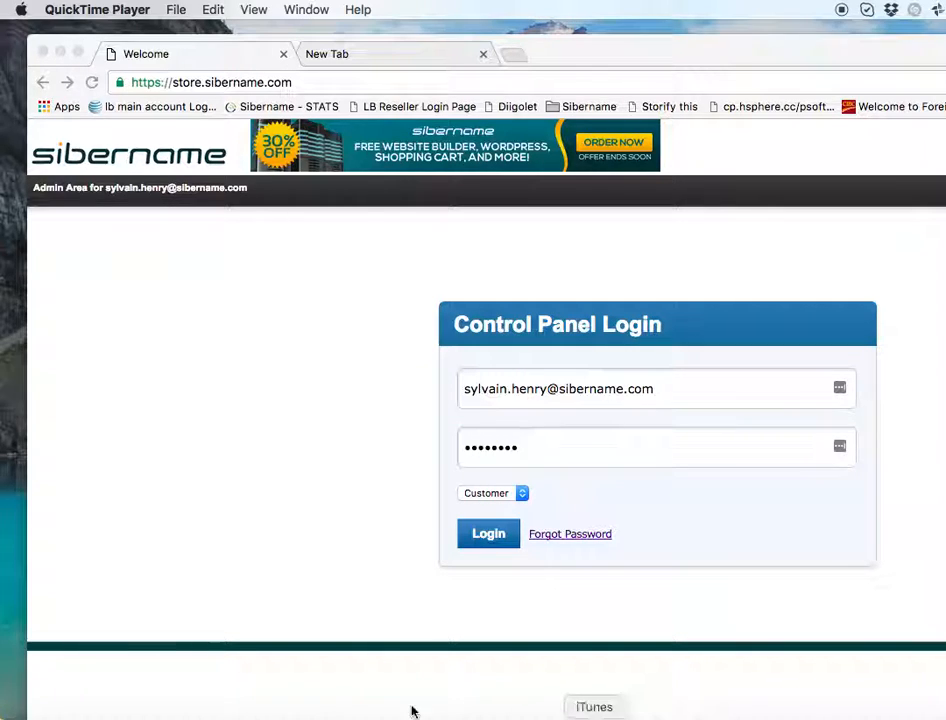
- Launch Mail, move its window aside, and return to the browser
{"action": "left_click", "coordinate": [237, 716]}
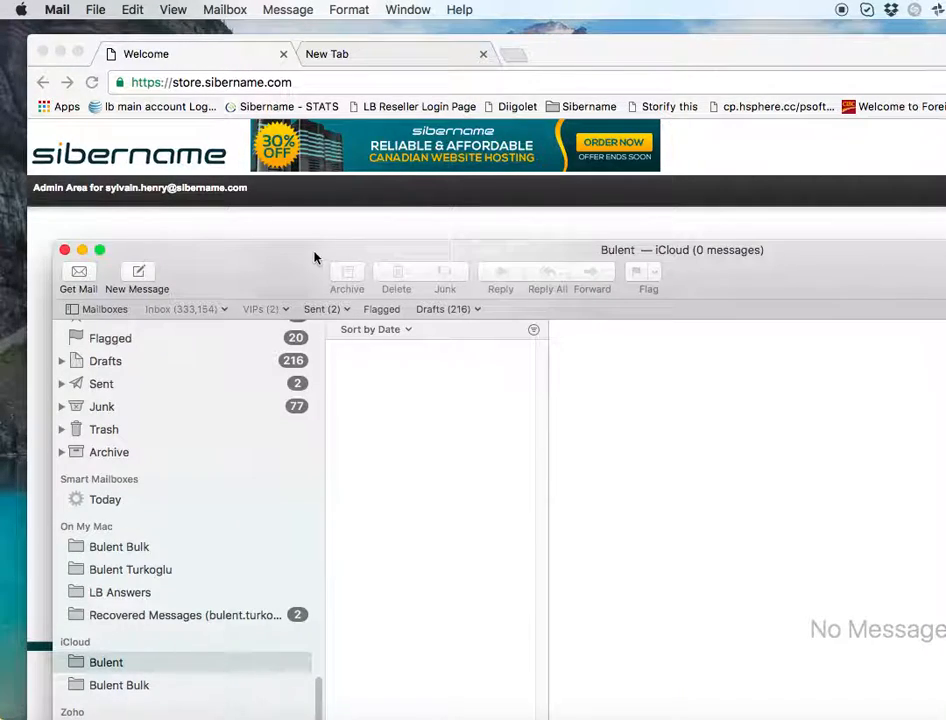
{"action": "left_click_drag", "start_coordinate": [225, 262], "coordinate": [437, 505]}
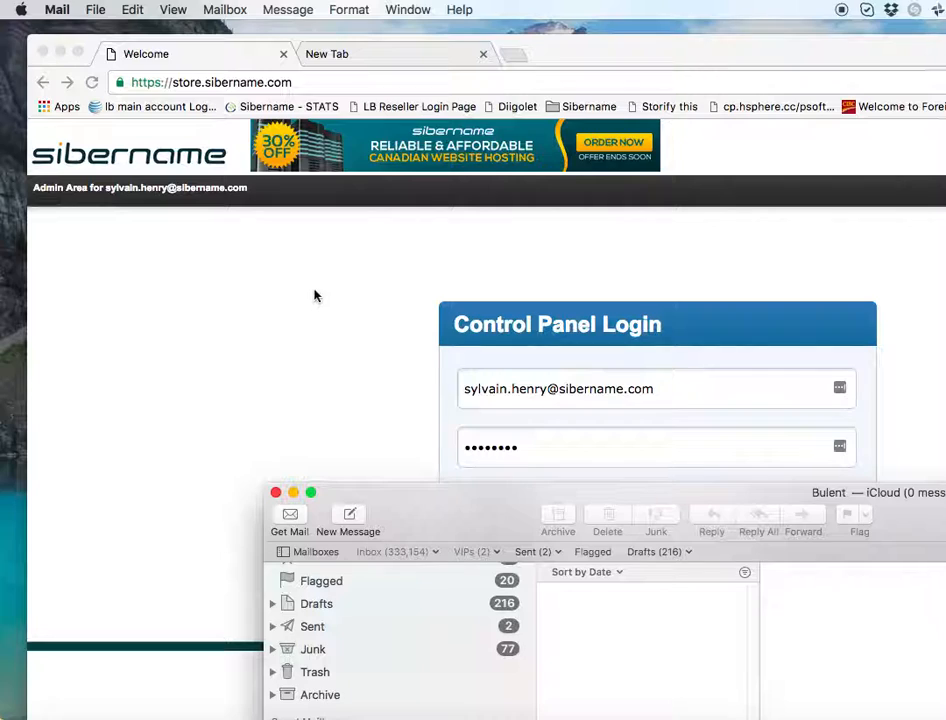
{"action": "left_click", "coordinate": [357, 350]}
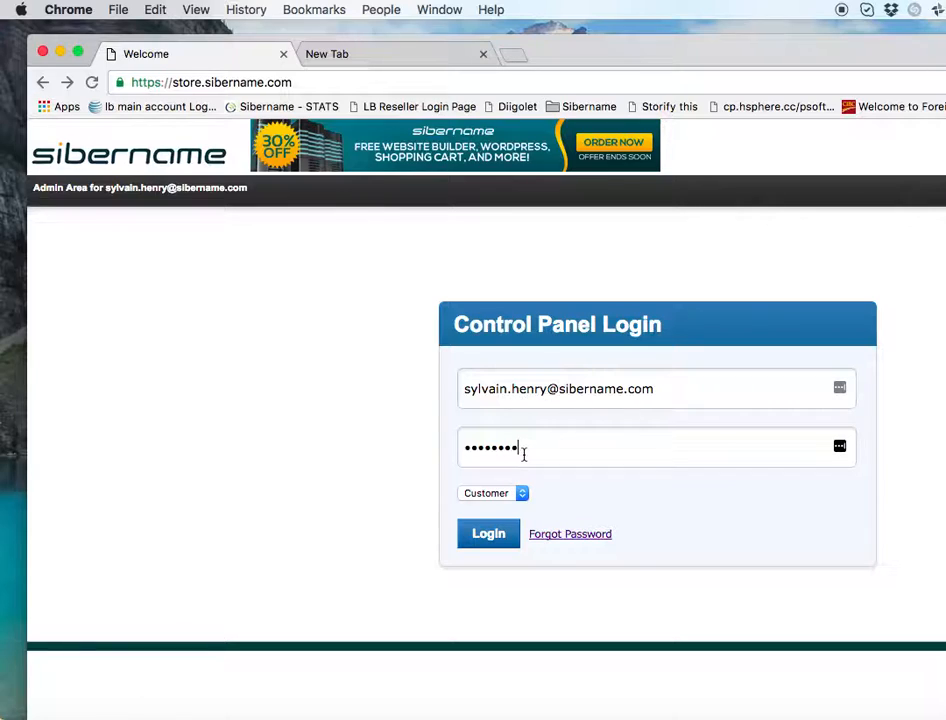
- Sign in to the Sibername Control Panel with the Customer account type
{"action": "left_click", "coordinate": [495, 493]}
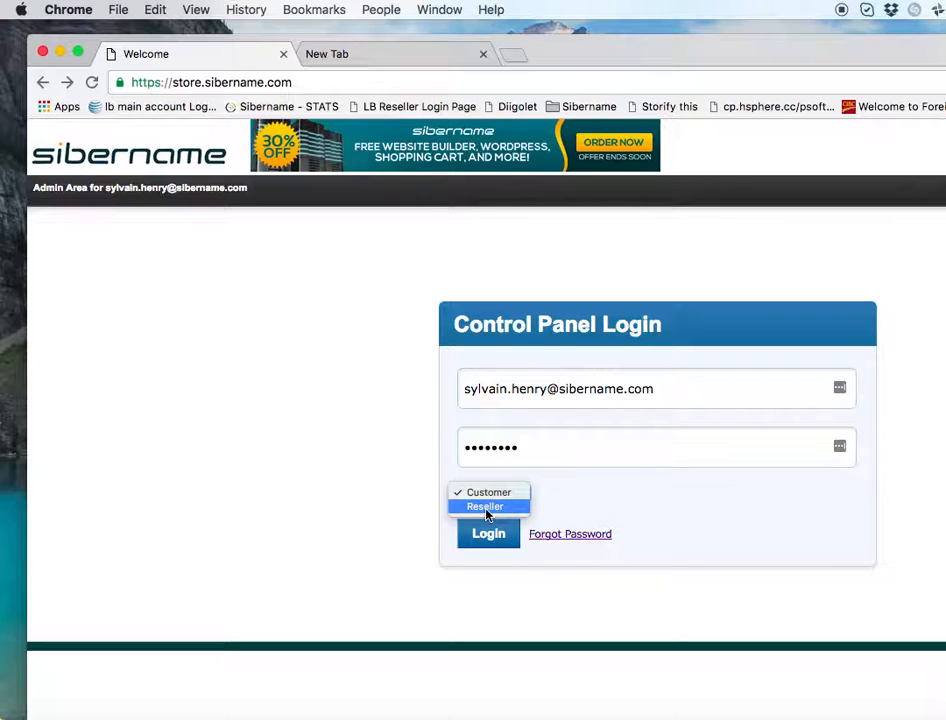
{"action": "left_click", "coordinate": [493, 493]}
{"action": "left_click", "coordinate": [491, 538]}
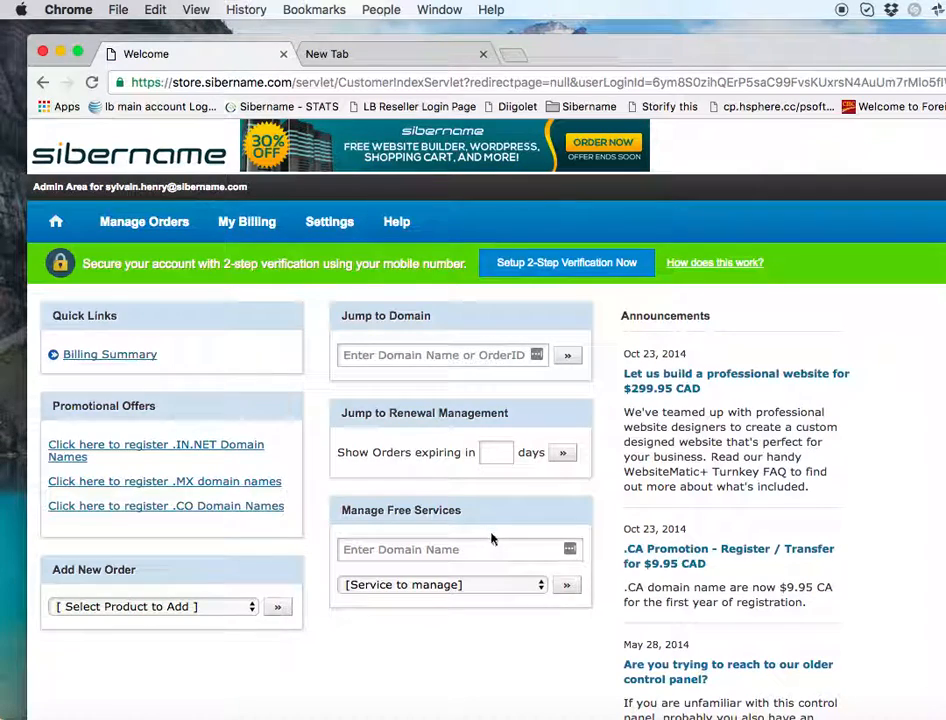
- Jump to the hisnewdomain.ca domain management page
{"action": "left_click", "coordinate": [396, 357]}
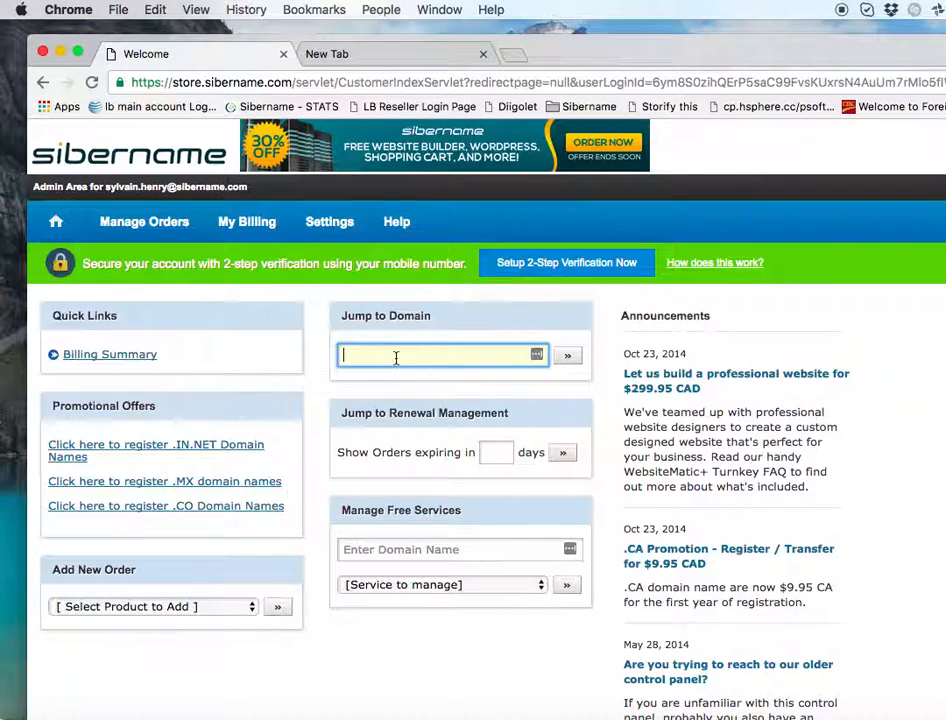
{"action": "type", "text": "his"}
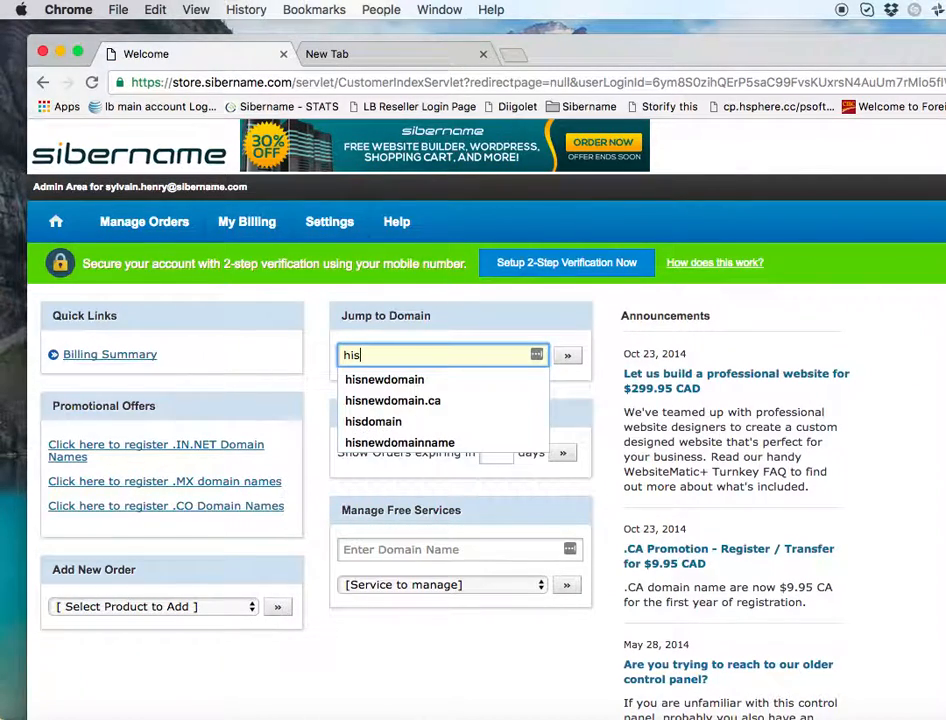
{"action": "left_click", "coordinate": [386, 400]}
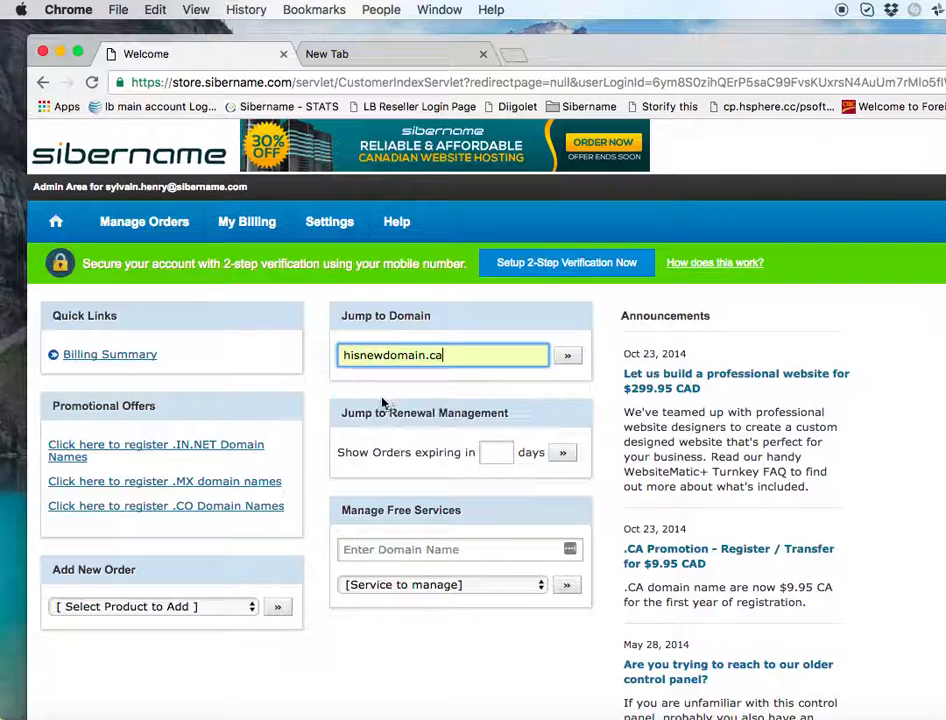
{"action": "left_click", "coordinate": [566, 357]}
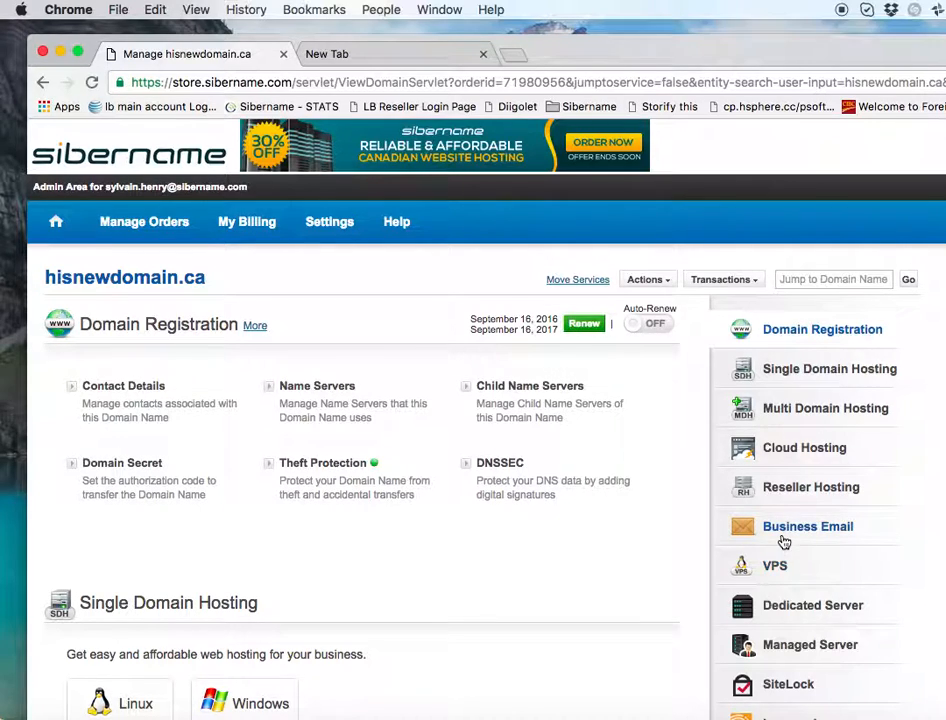
- Go to the Email section and open Manage Email for hisnewdomain.ca
{"action": "scroll", "coordinate": [783, 543], "scroll_direction": "down", "scroll_amount": 5}
{"action": "scroll", "coordinate": [783, 543], "scroll_direction": "down", "scroll_amount": 4}
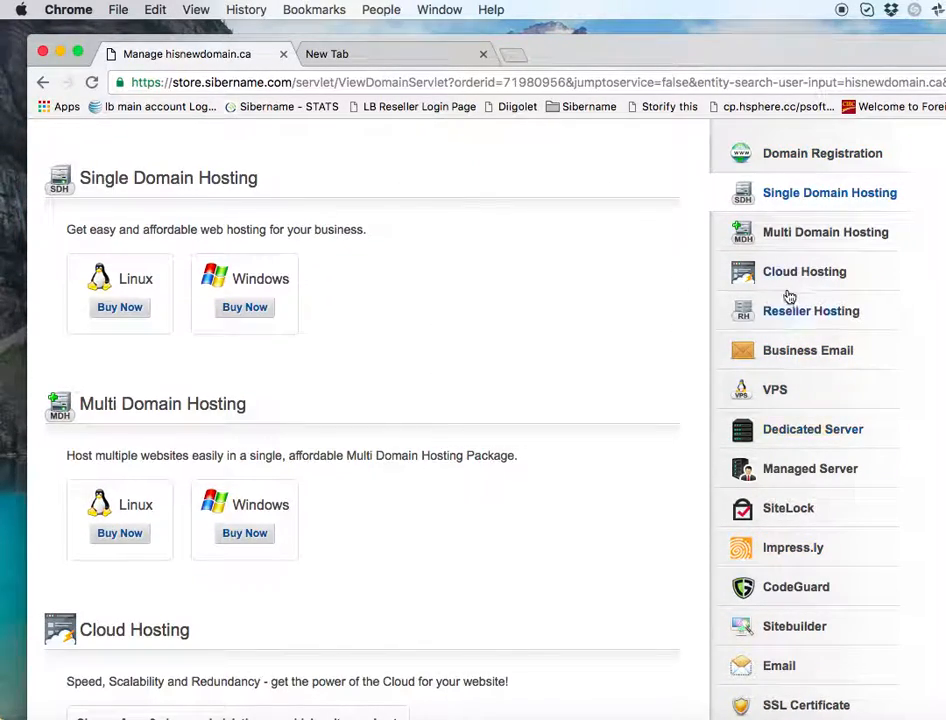
{"action": "scroll", "coordinate": [802, 460], "scroll_direction": "up", "scroll_amount": 1}
{"action": "scroll", "coordinate": [800, 553], "scroll_direction": "up", "scroll_amount": 2}
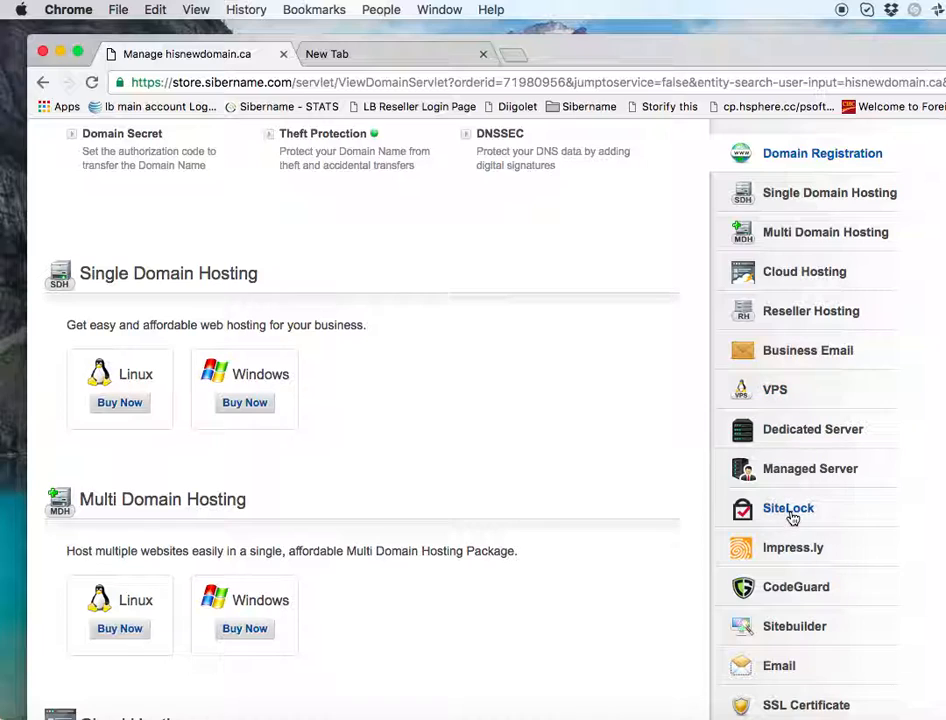
{"action": "left_click", "coordinate": [777, 666]}
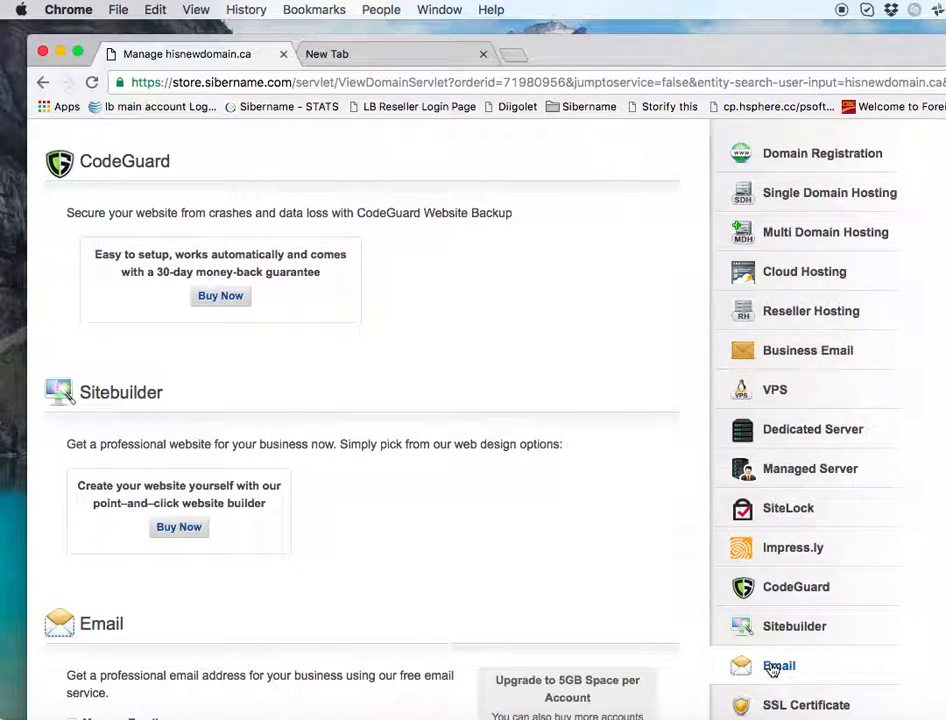
{"action": "scroll", "coordinate": [410, 545], "scroll_direction": "down", "scroll_amount": 5}
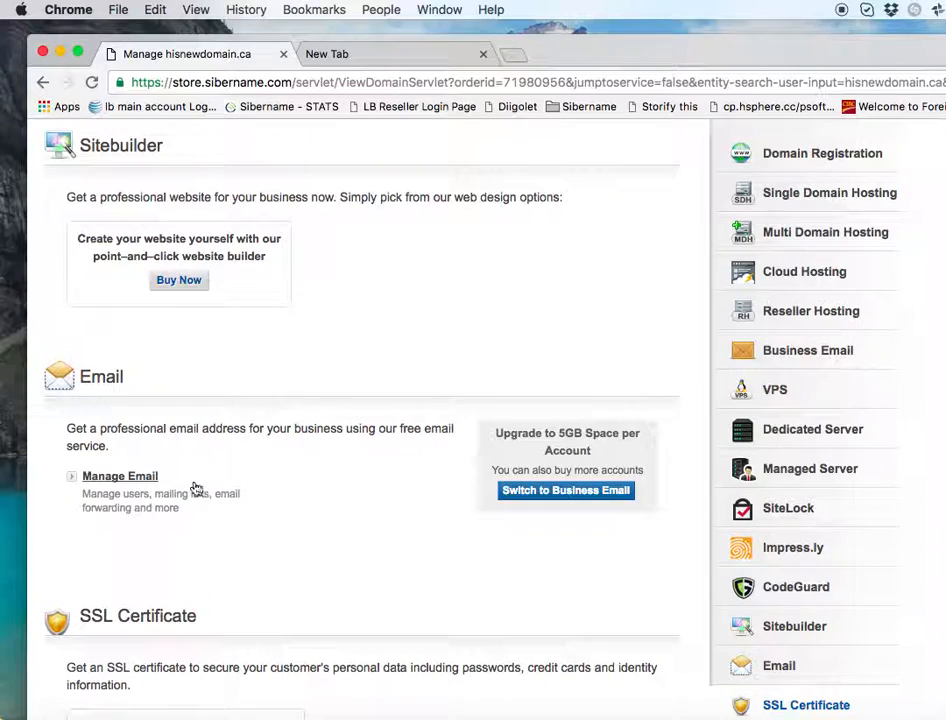
{"action": "left_click", "coordinate": [120, 477]}
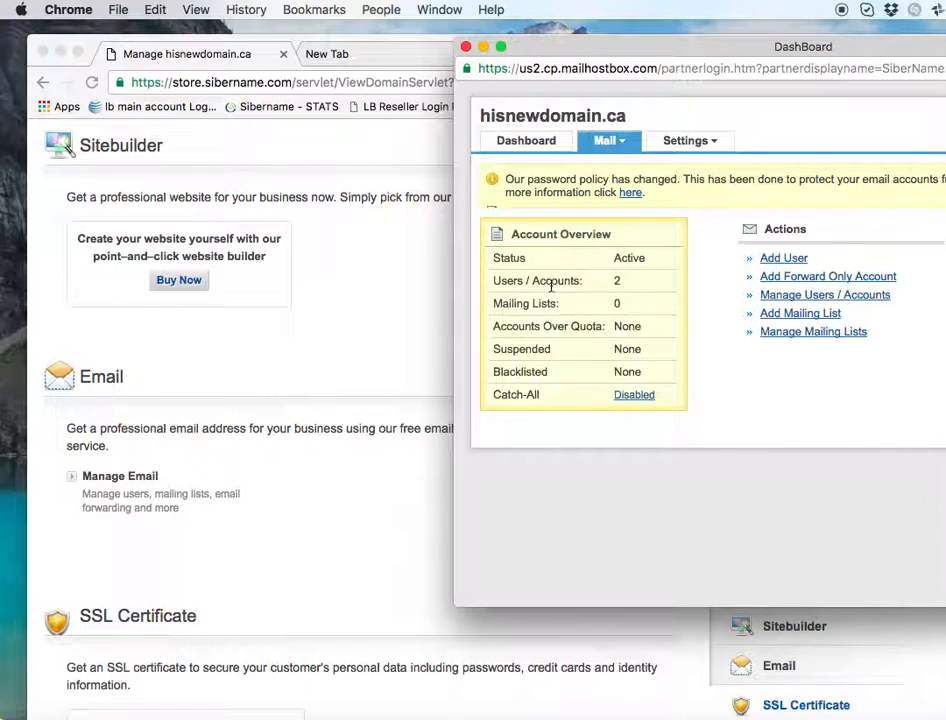
{"action": "left_click_drag", "start_coordinate": [732, 50], "coordinate": [460, 50]}
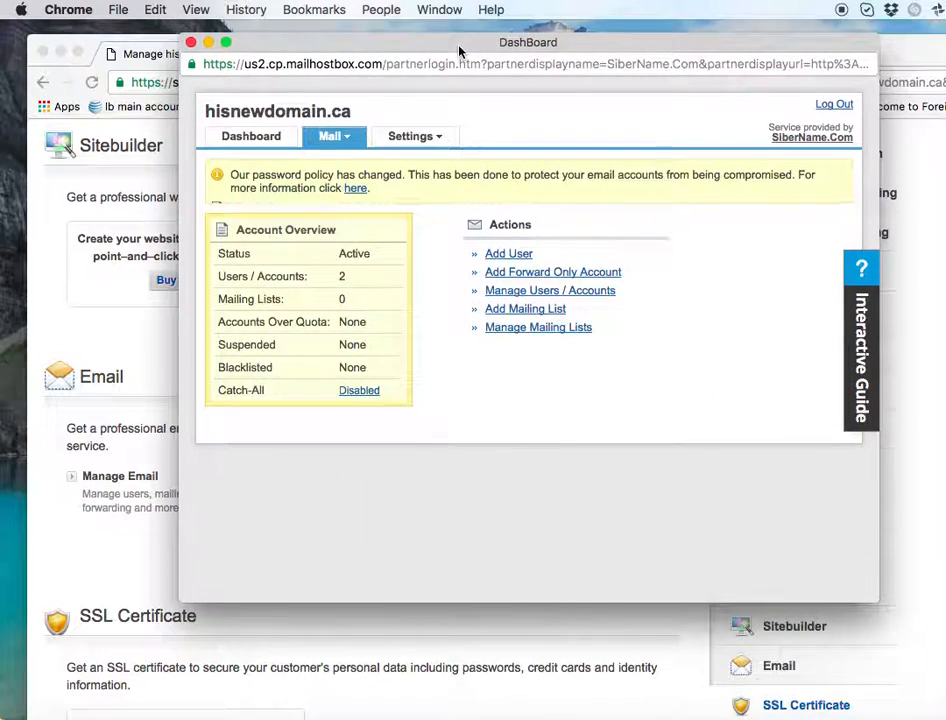
{"action": "left_click", "coordinate": [506, 294]}
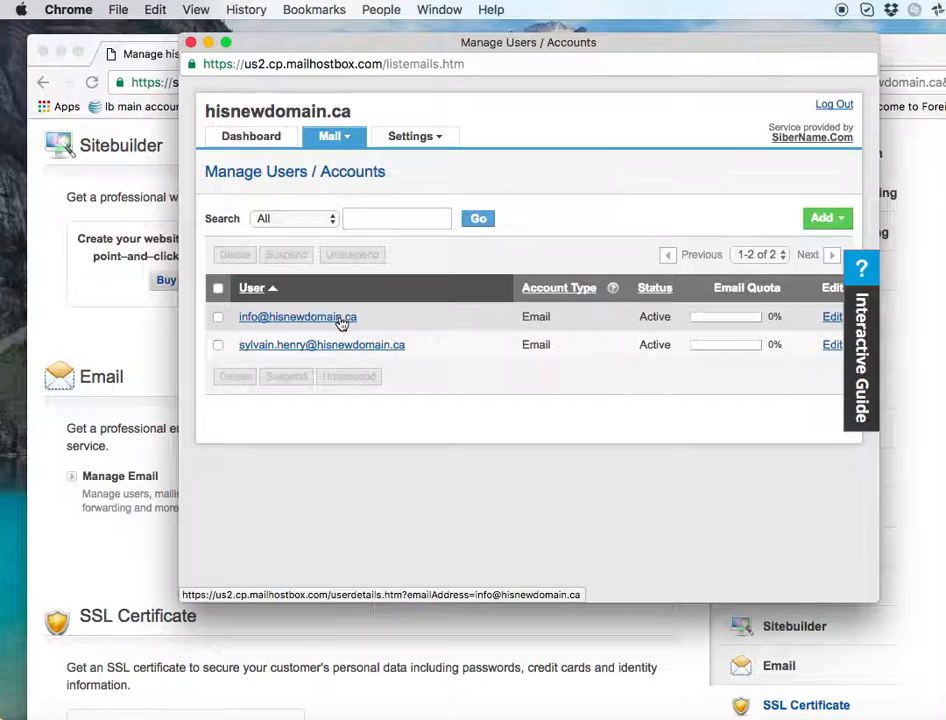
{"action": "left_click", "coordinate": [341, 320]}
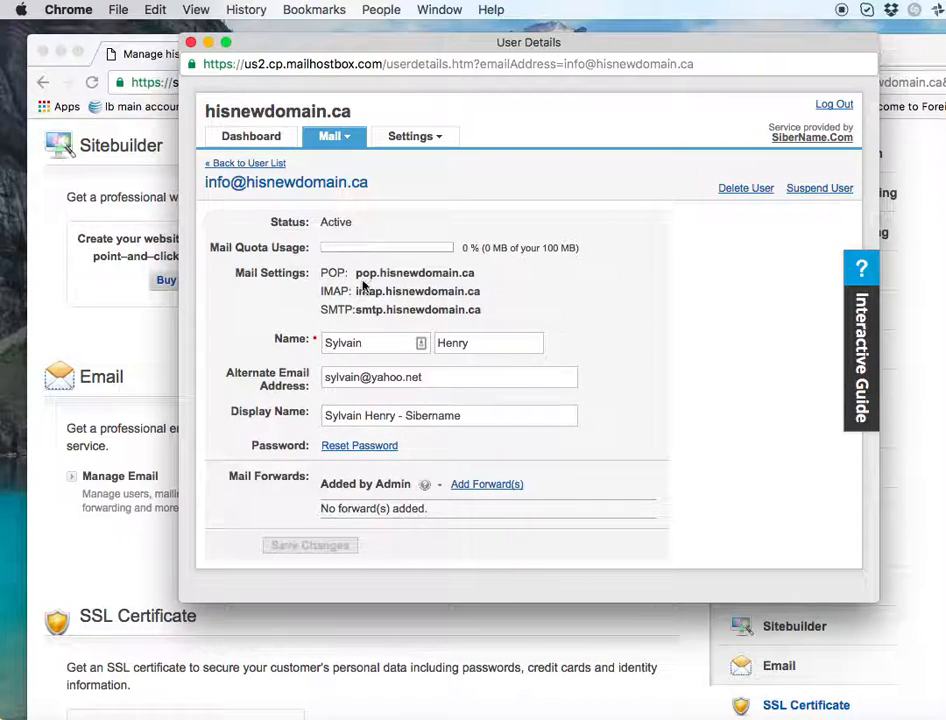
- Reset the info mailbox password and copy the newly generated one
{"action": "left_click", "coordinate": [352, 447]}
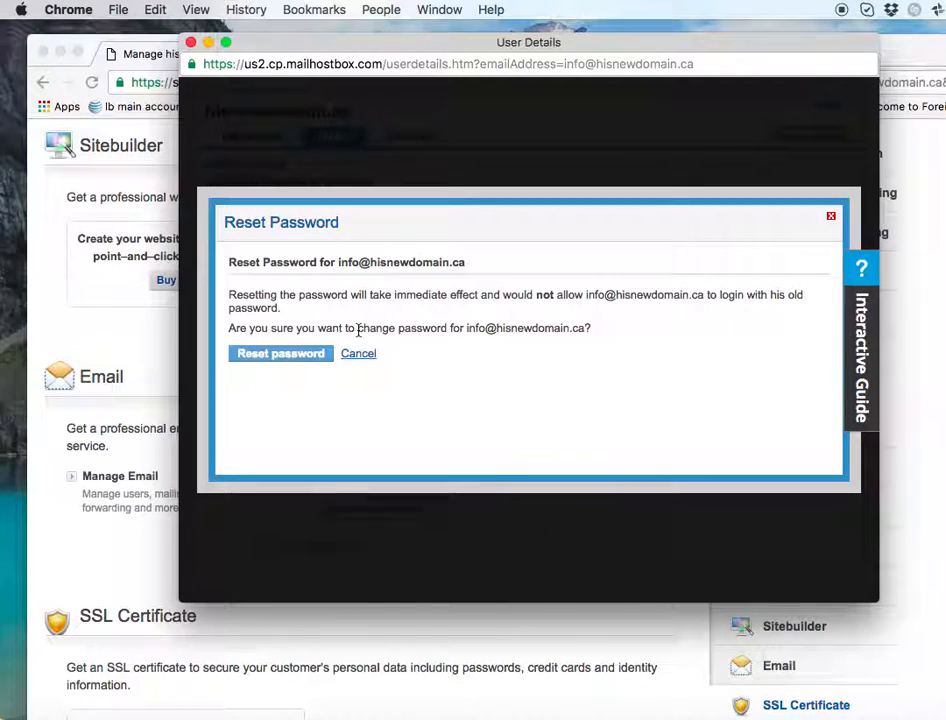
{"action": "left_click", "coordinate": [279, 354]}
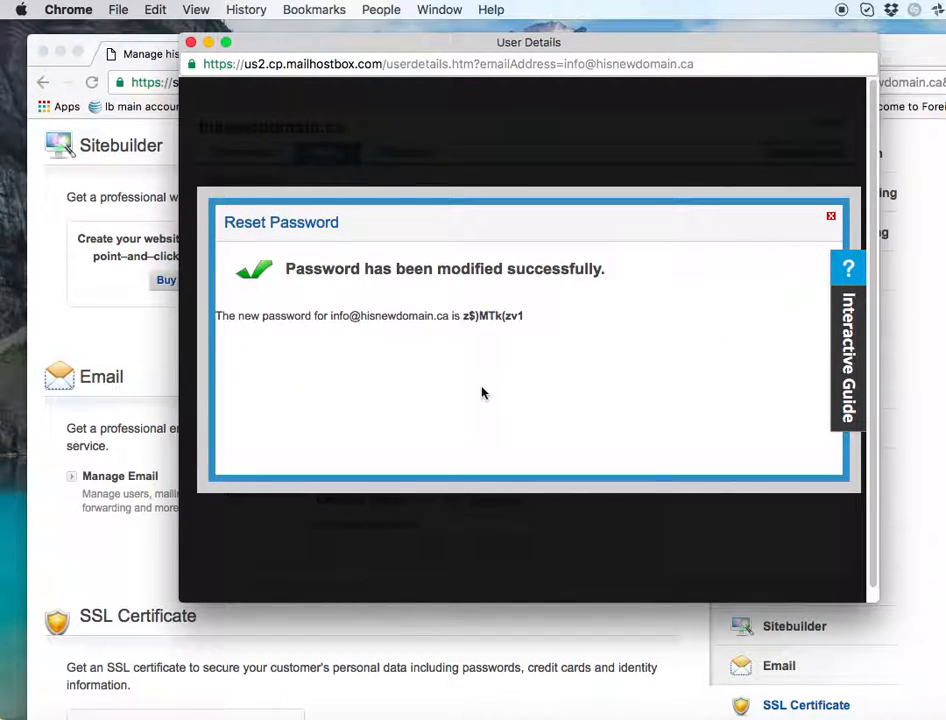
{"action": "left_click_drag", "start_coordinate": [463, 316], "coordinate": [530, 315]}
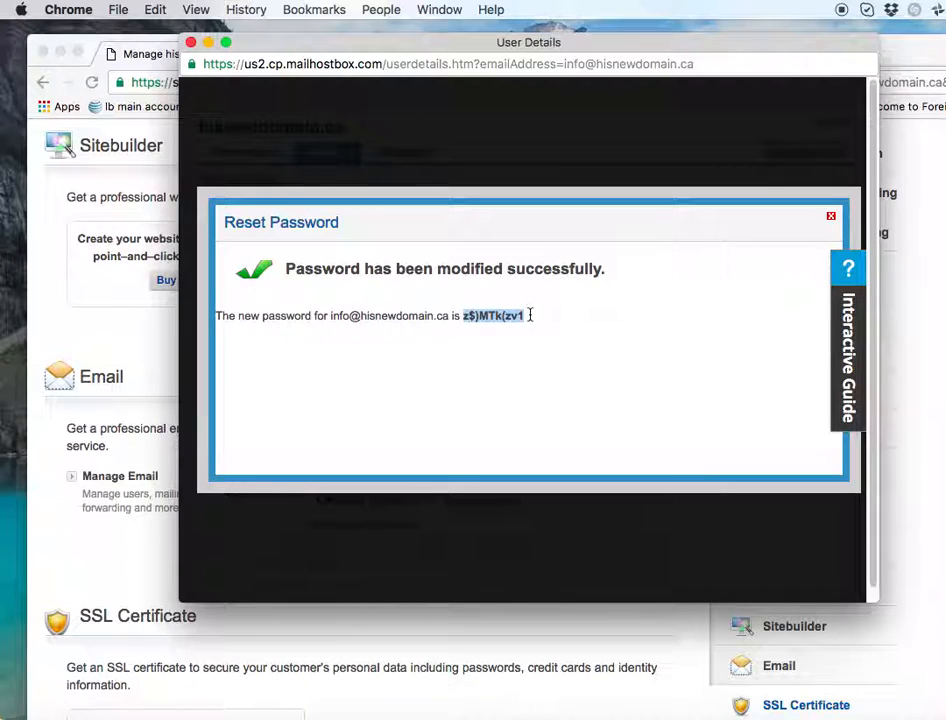
{"action": "key", "text": "super+c"}
- Return to the user list, reopen the info mailbox details, and switch to Mail
{"action": "right_click", "coordinate": [413, 208]}
{"action": "left_click", "coordinate": [428, 212]}
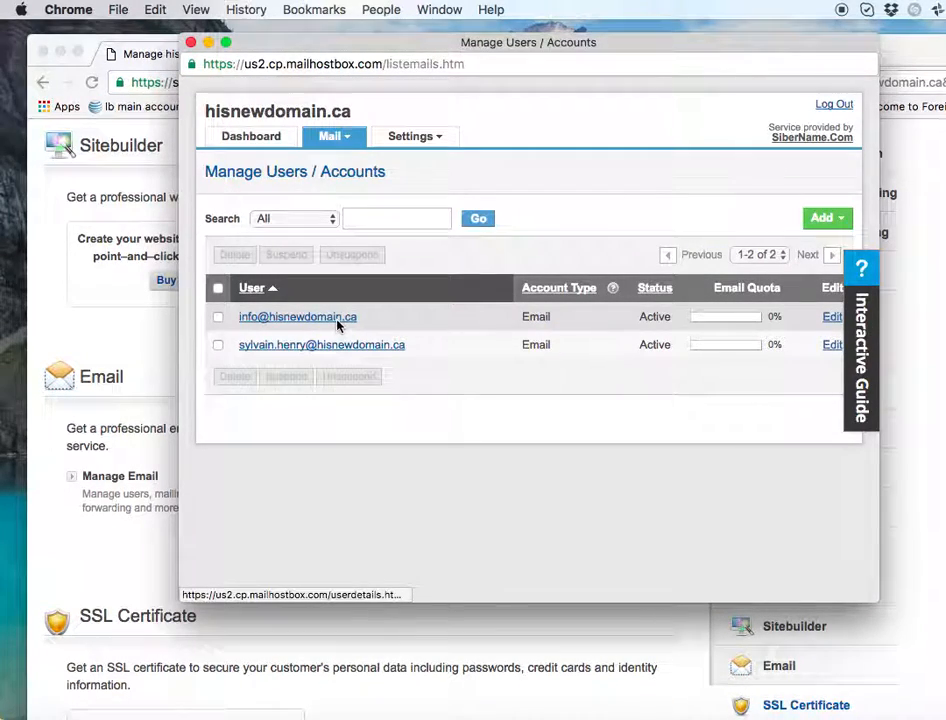
{"action": "left_click", "coordinate": [338, 319]}
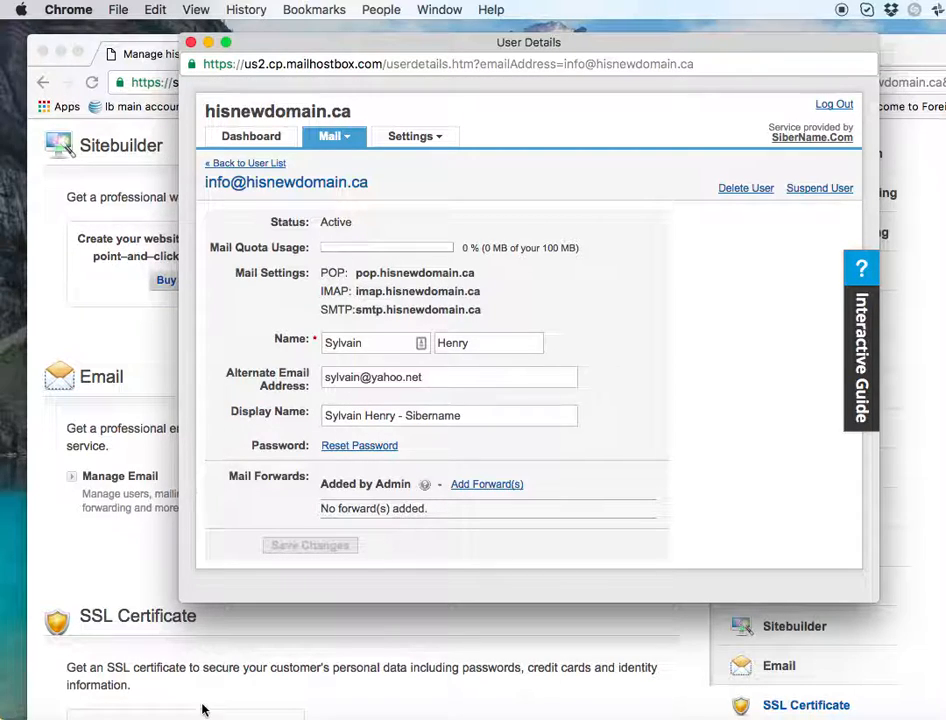
{"action": "left_click", "coordinate": [237, 716]}
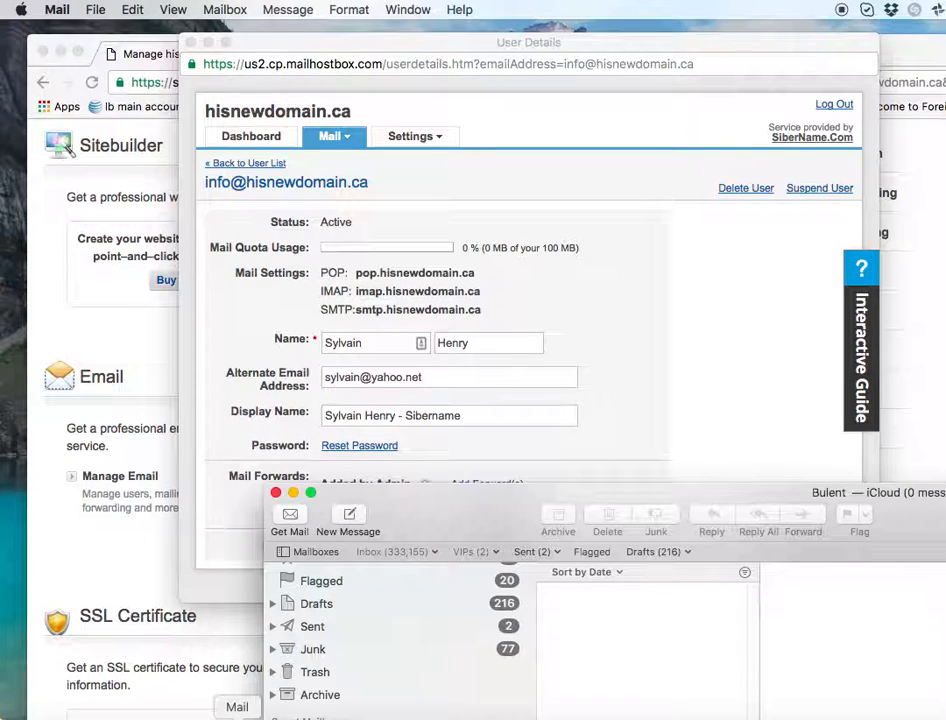
- Start Mail > Add Account and choose Other Mail Account
{"action": "left_click", "coordinate": [54, 9]}
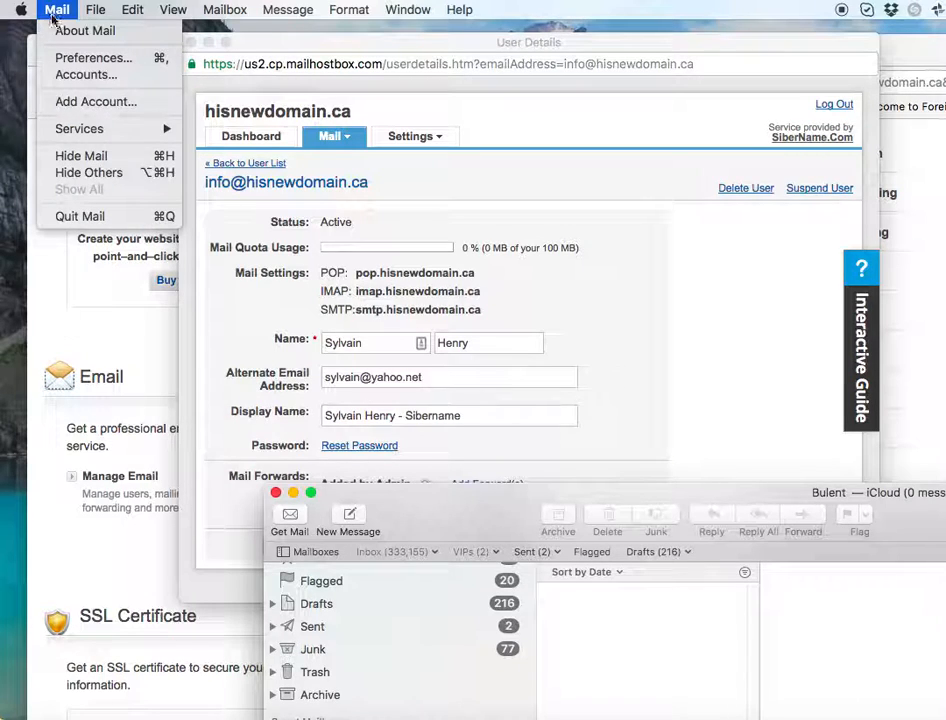
{"action": "left_click", "coordinate": [62, 101]}
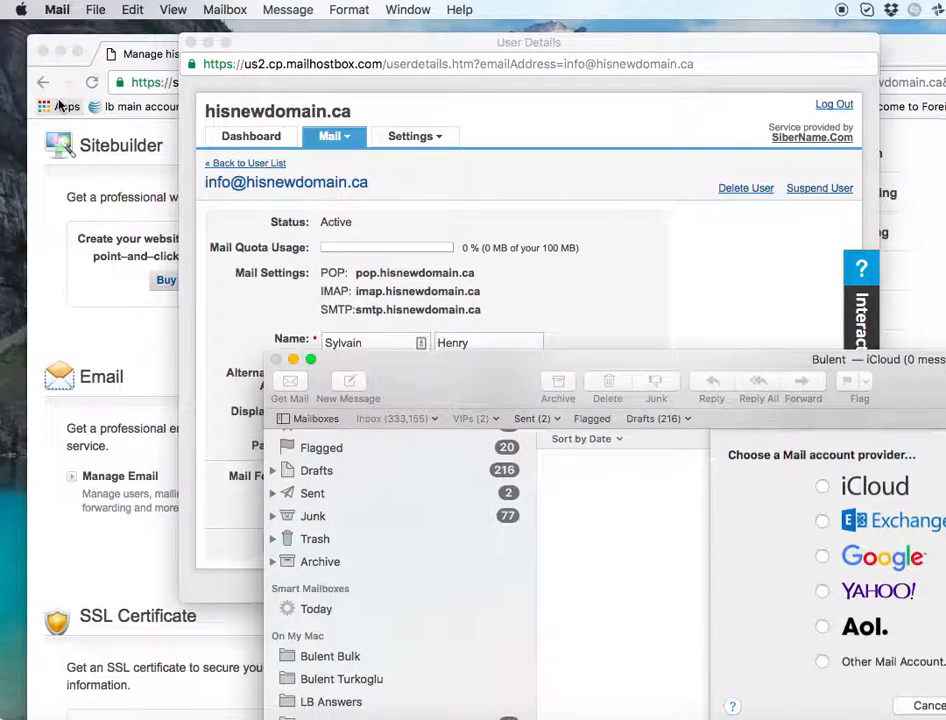
{"action": "left_click_drag", "start_coordinate": [705, 360], "coordinate": [411, 245]}
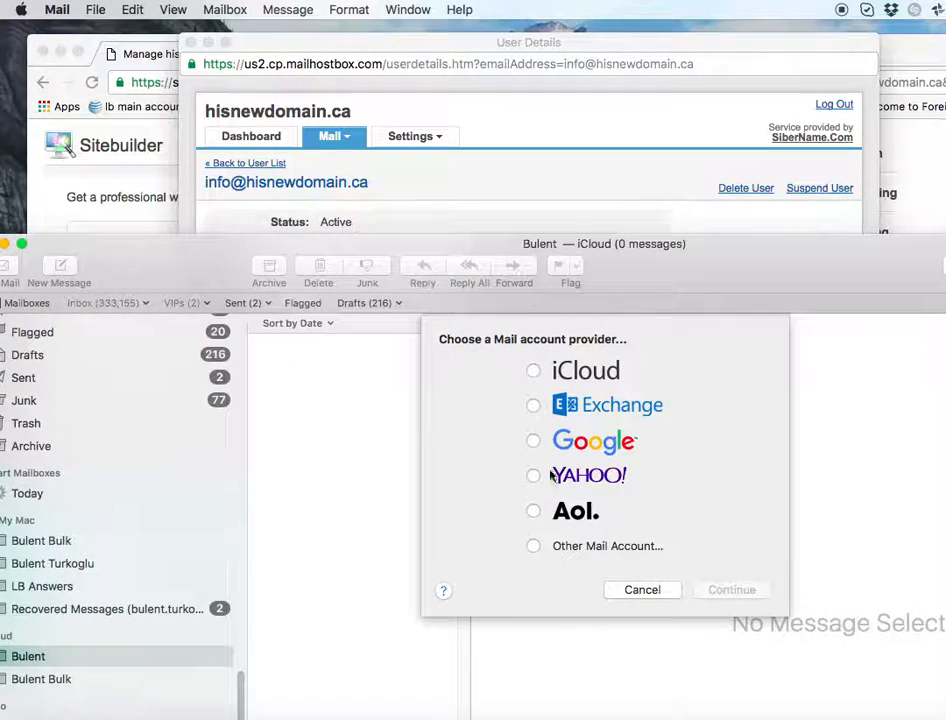
{"action": "left_click", "coordinate": [534, 548]}
{"action": "left_click", "coordinate": [726, 594]}
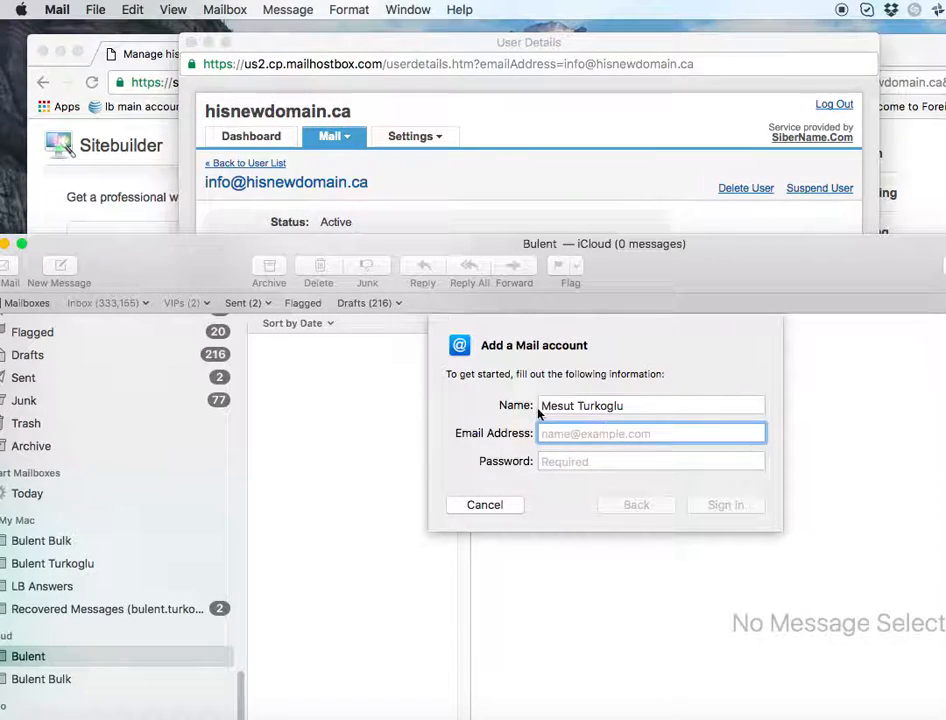
- Enter the account holder's name, the info mailbox address and the copied password, then sign in
{"action": "triple_click", "coordinate": [557, 405]}
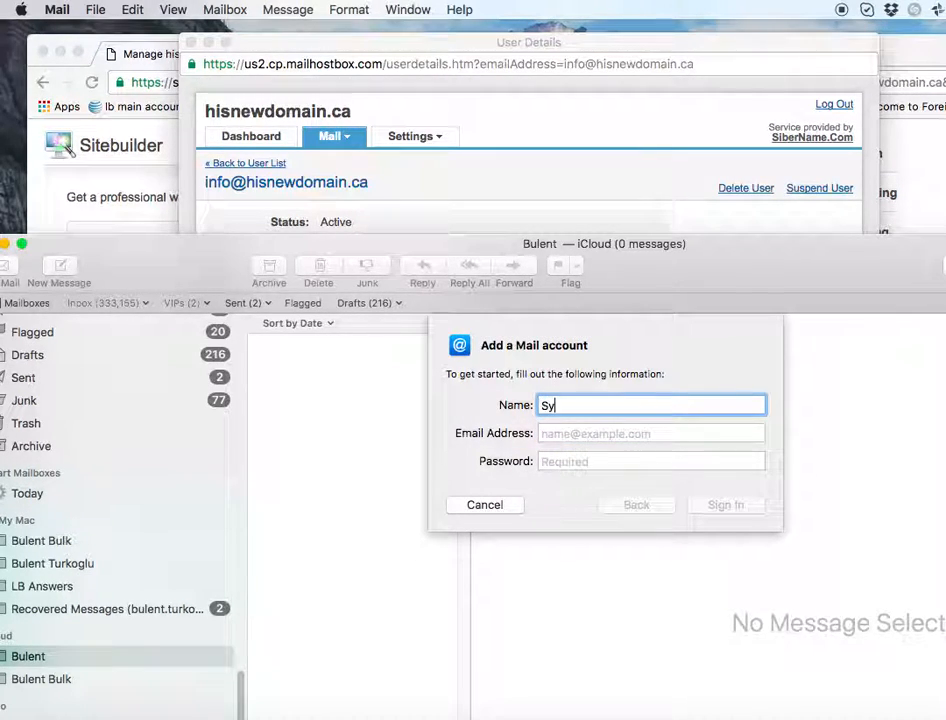
{"action": "left_click", "coordinate": [545, 433]}
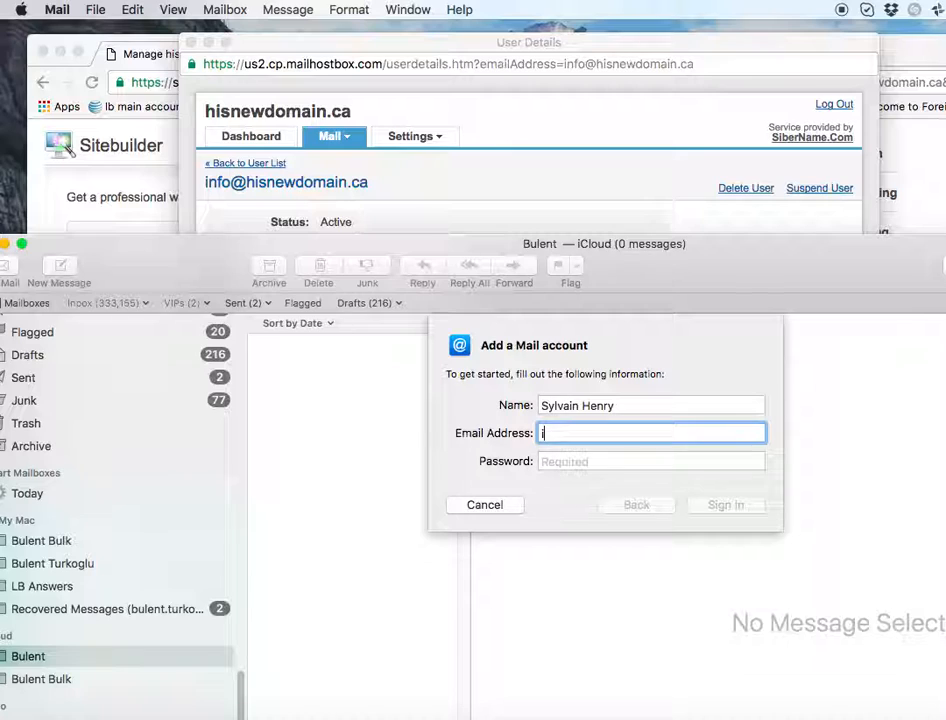
{"action": "left_click", "coordinate": [573, 462]}
{"action": "key", "text": "super+v"}
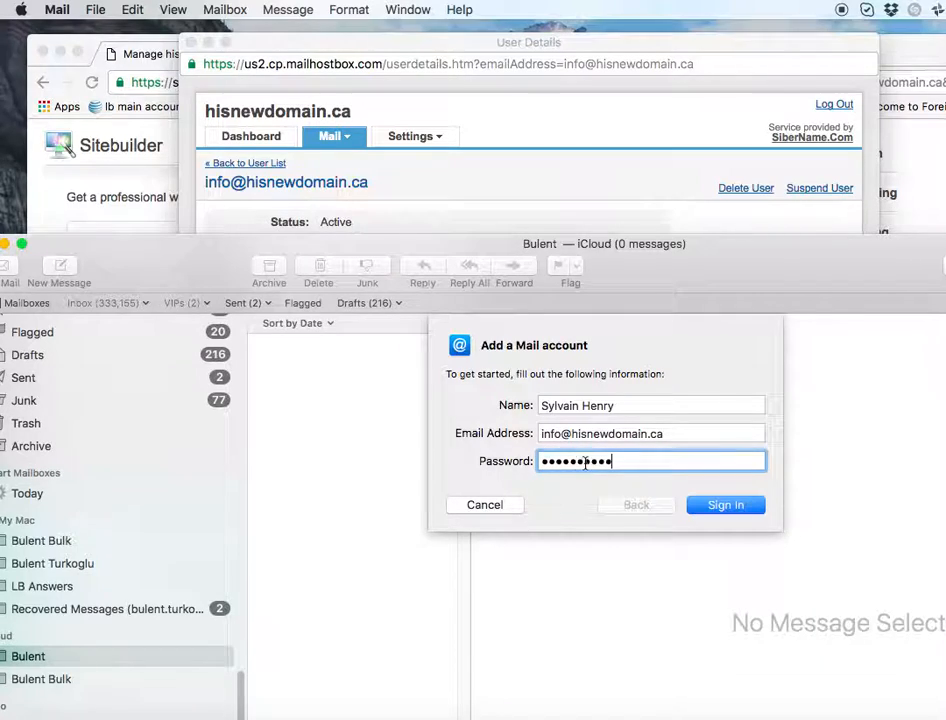
{"action": "left_click", "coordinate": [700, 508]}
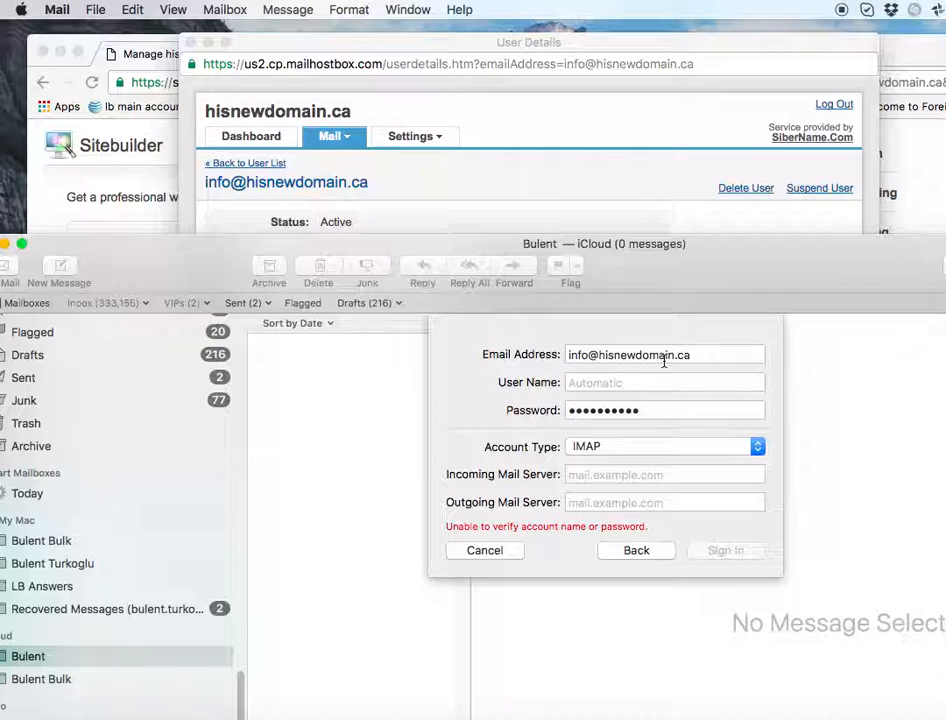
- Use the e-mail address as user name, set servers imap.hisnewdomain.ca and smtp.hisnewdomain.ca, and sign in
{"action": "triple_click", "coordinate": [592, 359]}
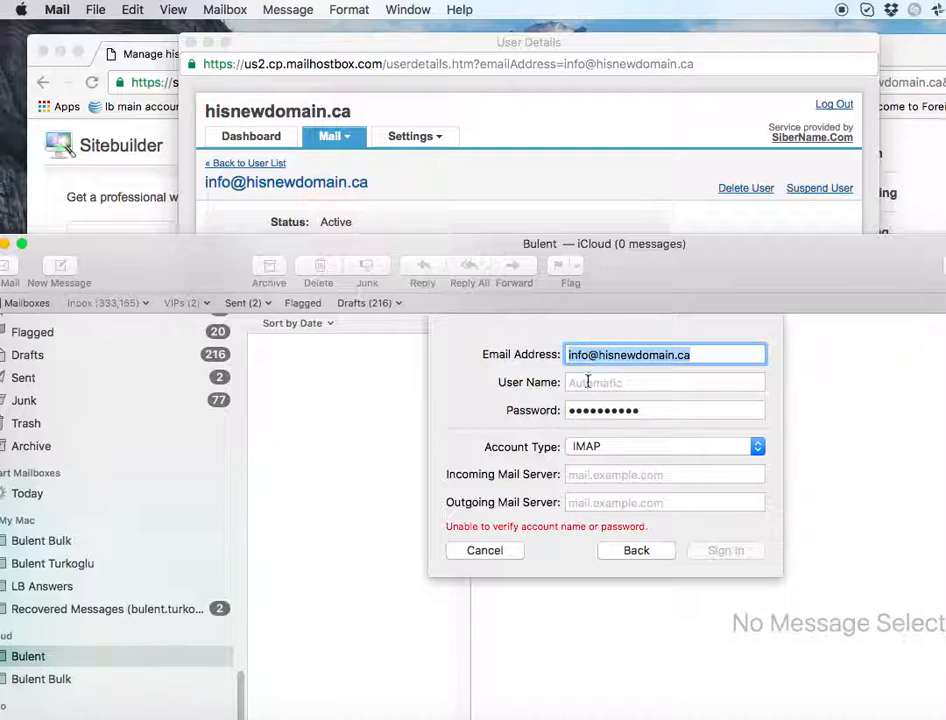
{"action": "left_click", "coordinate": [588, 381]}
{"action": "key", "text": "super+v"}
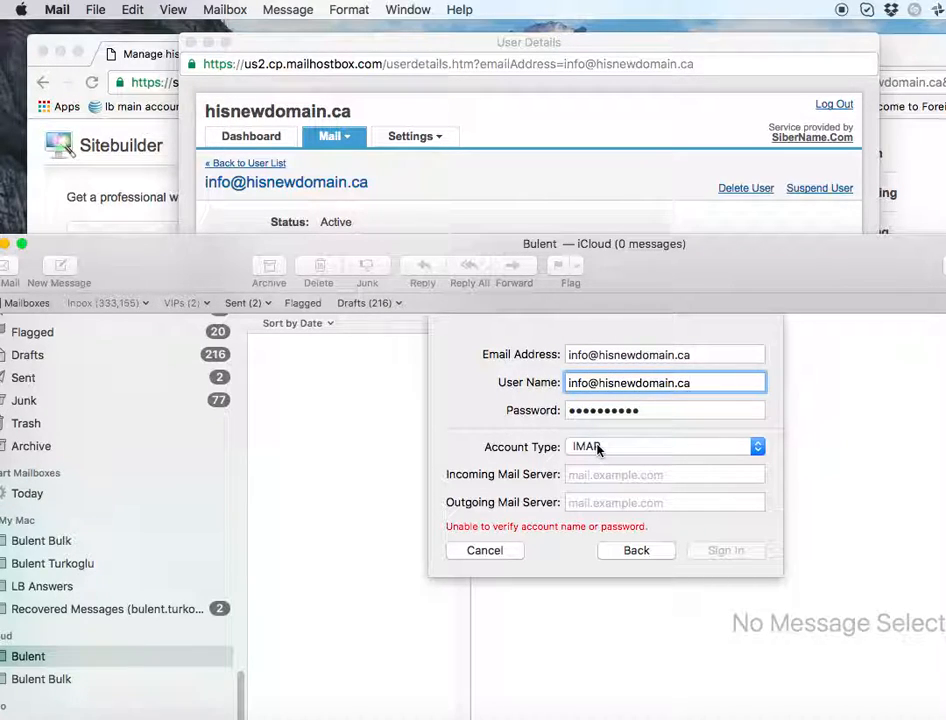
{"action": "left_click", "coordinate": [613, 475]}
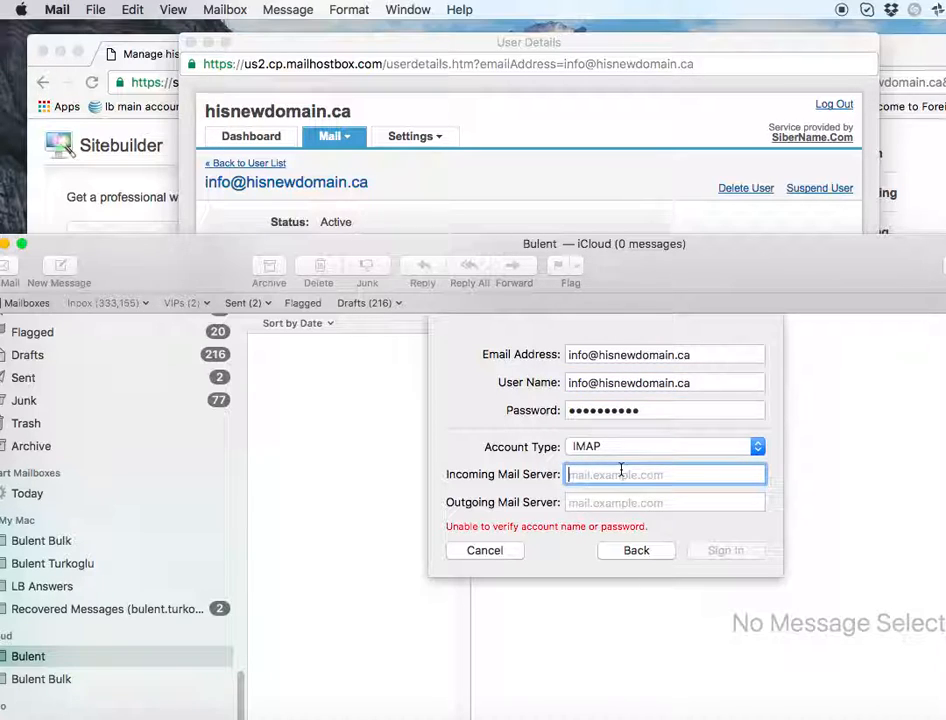
{"action": "type", "text": "imap.hisnewdo"}
{"action": "type", "text": "main.ca"}
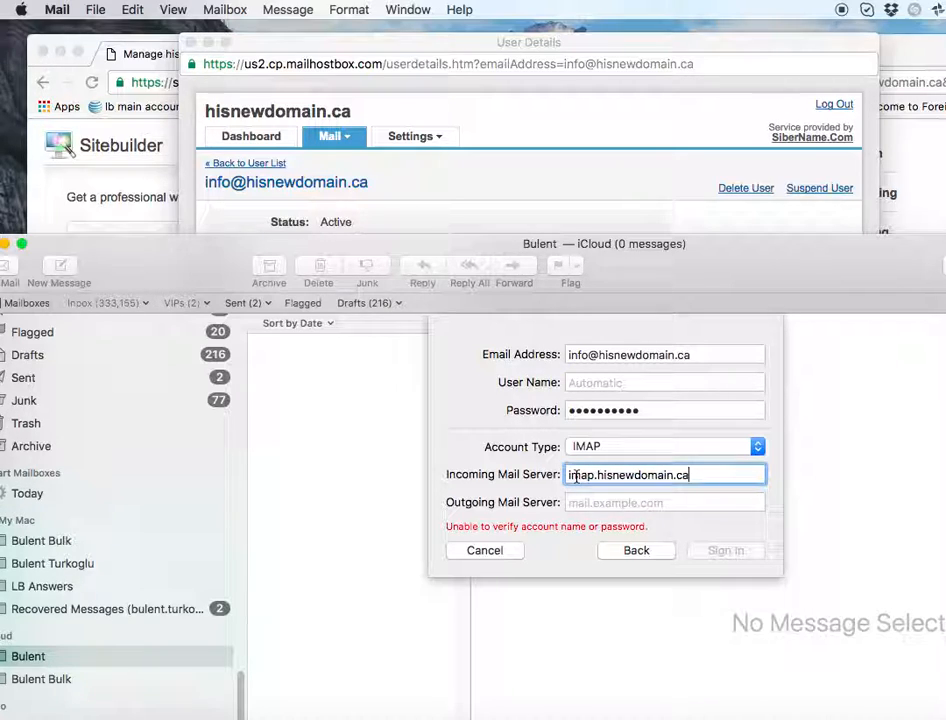
{"action": "left_click", "coordinate": [568, 501]}
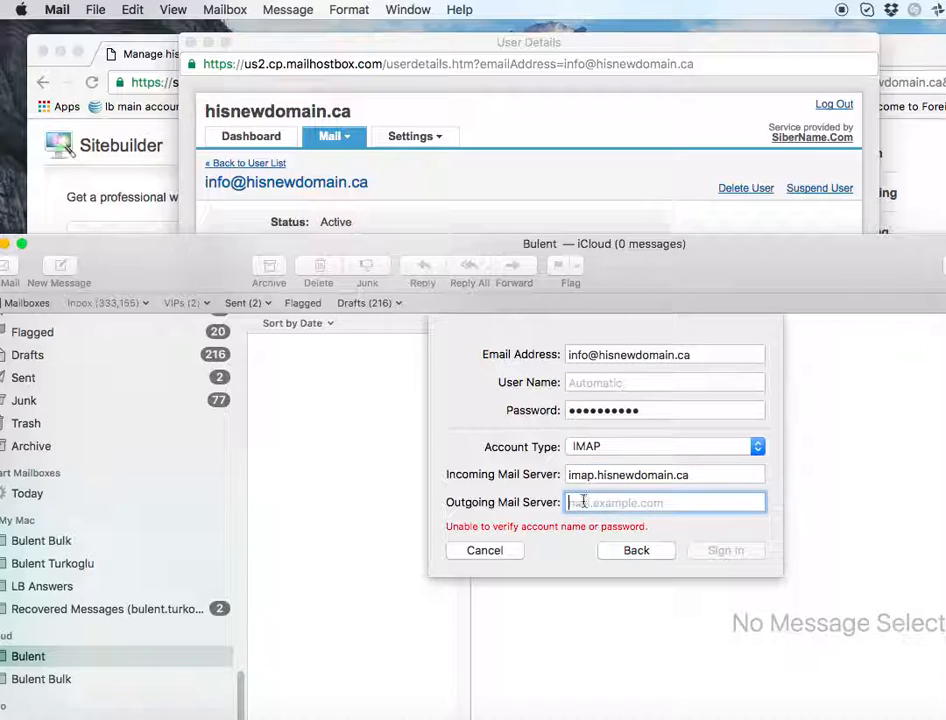
{"action": "type", "text": "smtp."}
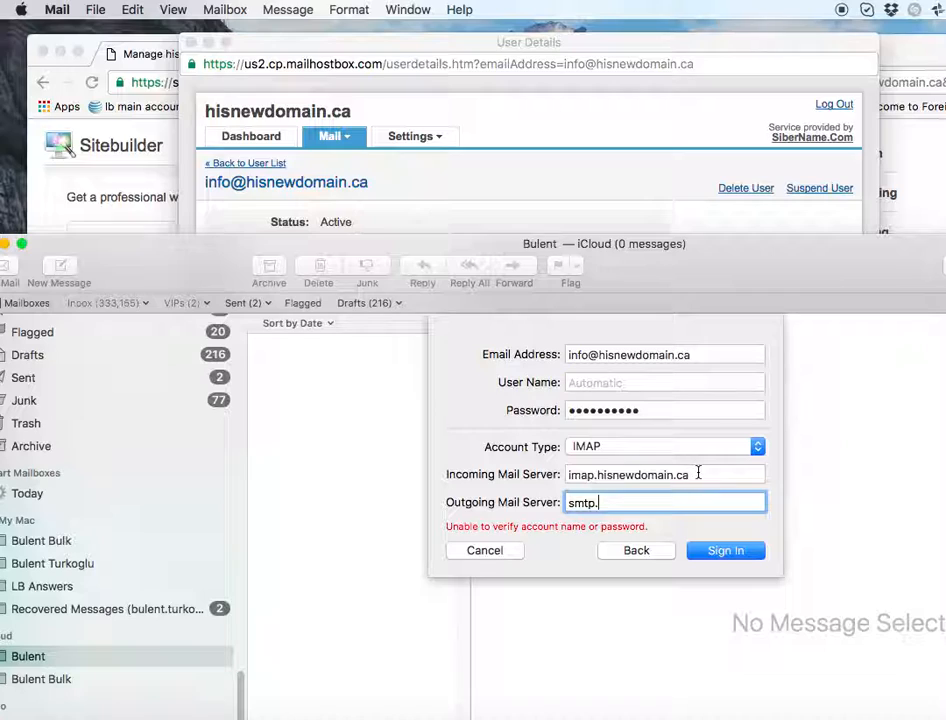
{"action": "left_click_drag", "start_coordinate": [698, 474], "coordinate": [597, 475]}
{"action": "key", "text": "super+c"}
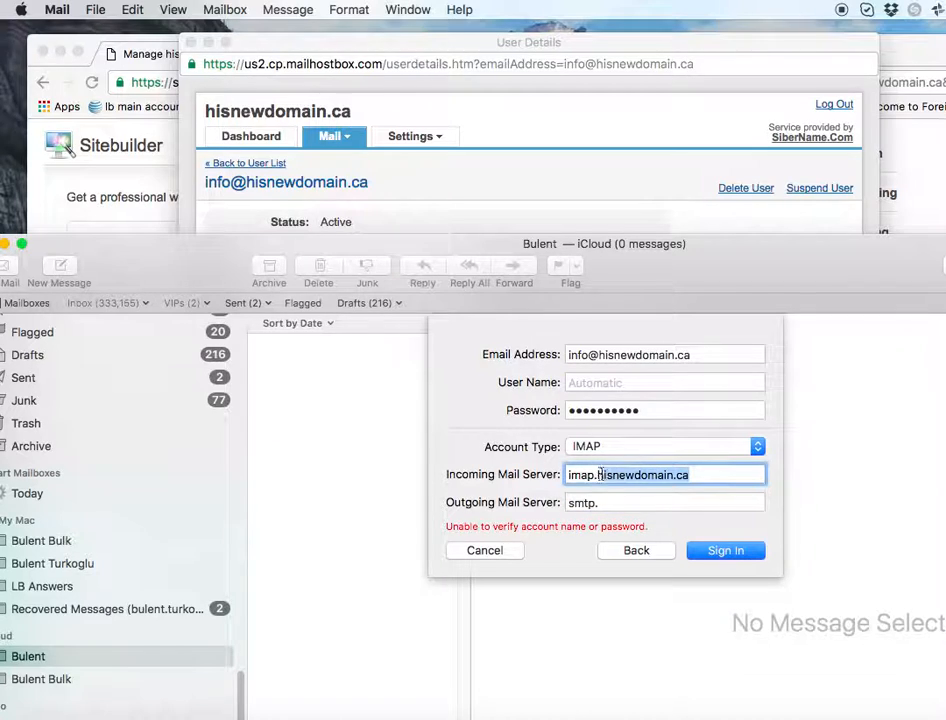
{"action": "left_click", "coordinate": [600, 508]}
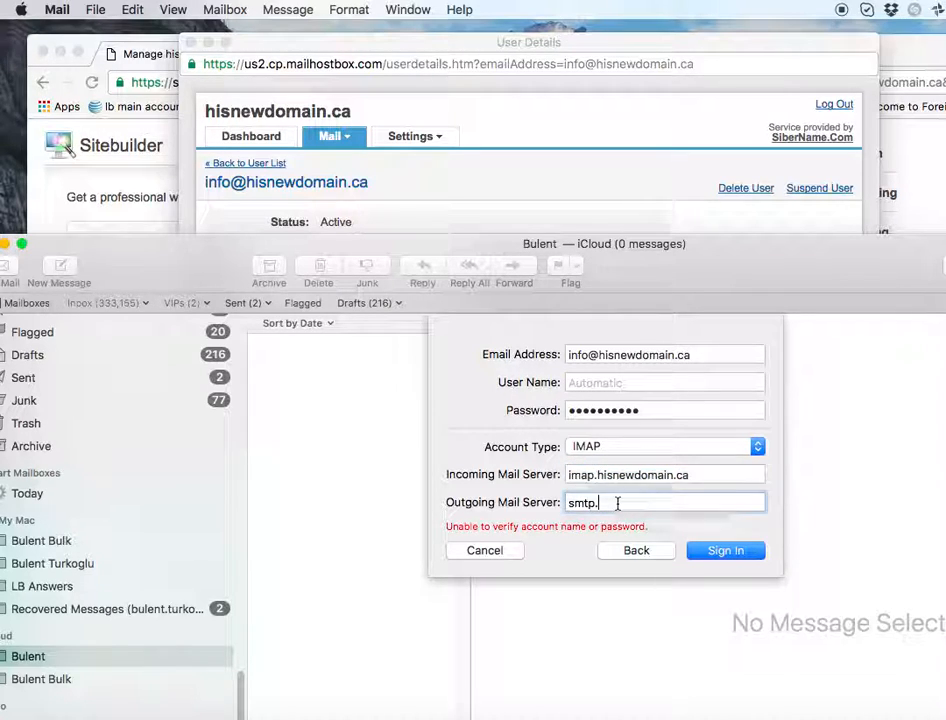
{"action": "key", "text": "super+v"}
{"action": "left_click", "coordinate": [727, 551]}
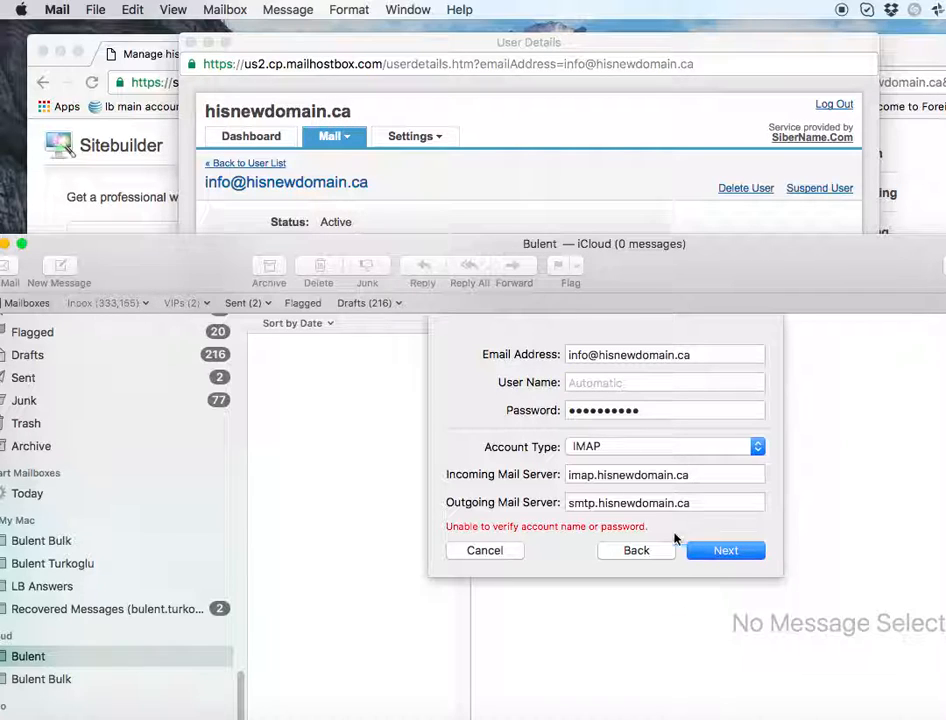
- Re-paste the e-mail address as the user name and retry sign-in
{"action": "triple_click", "coordinate": [632, 352]}
{"action": "key", "text": "super+c"}
{"action": "left_click", "coordinate": [613, 382]}
{"action": "key", "text": "super+v"}
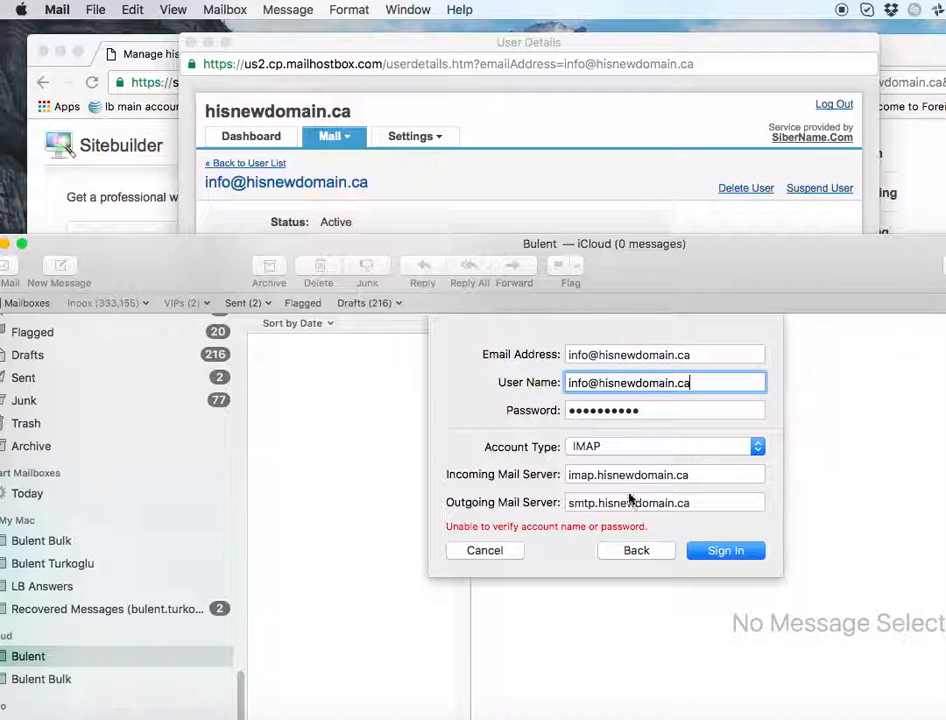
{"action": "left_click_drag", "start_coordinate": [598, 477], "coordinate": [694, 481]}
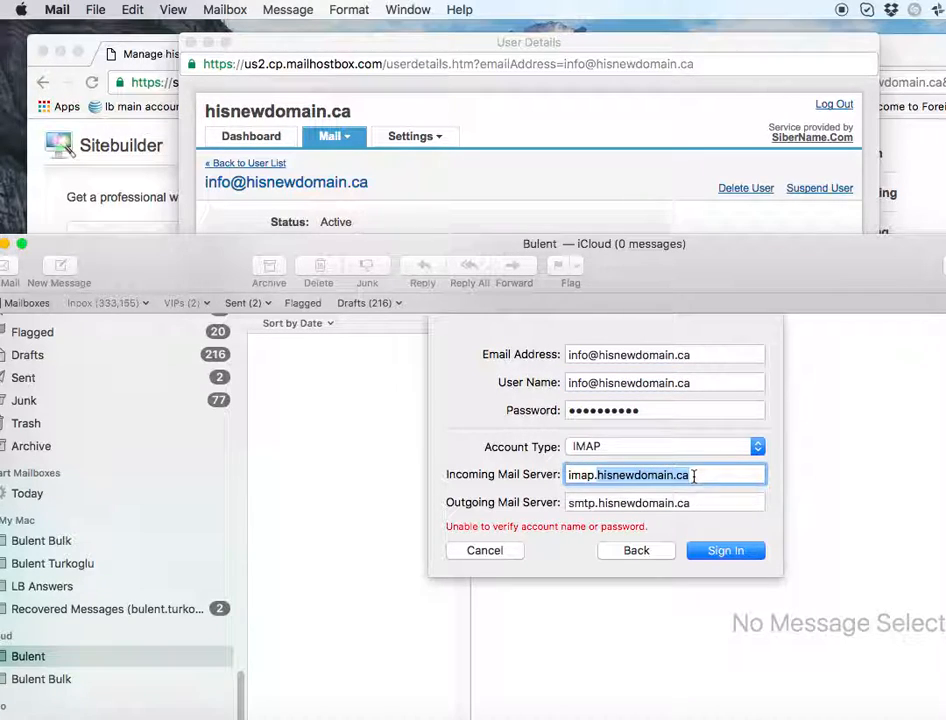
{"action": "left_click", "coordinate": [715, 552]}
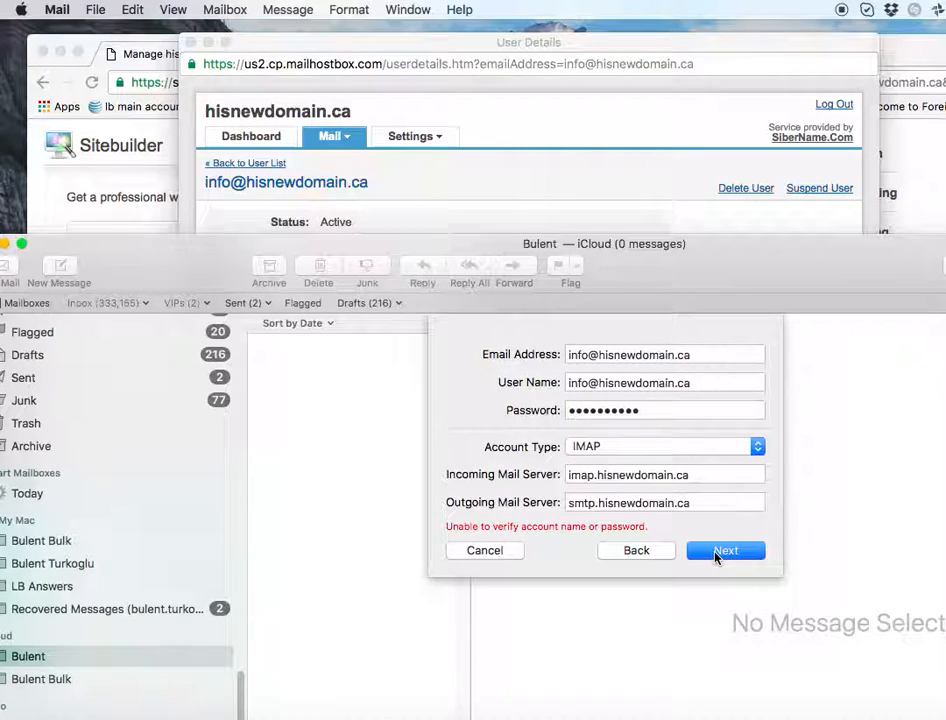
- Finish adding the account for Mail and Notes, then open Mail's Accounts preferences
{"action": "left_click", "coordinate": [716, 556]}
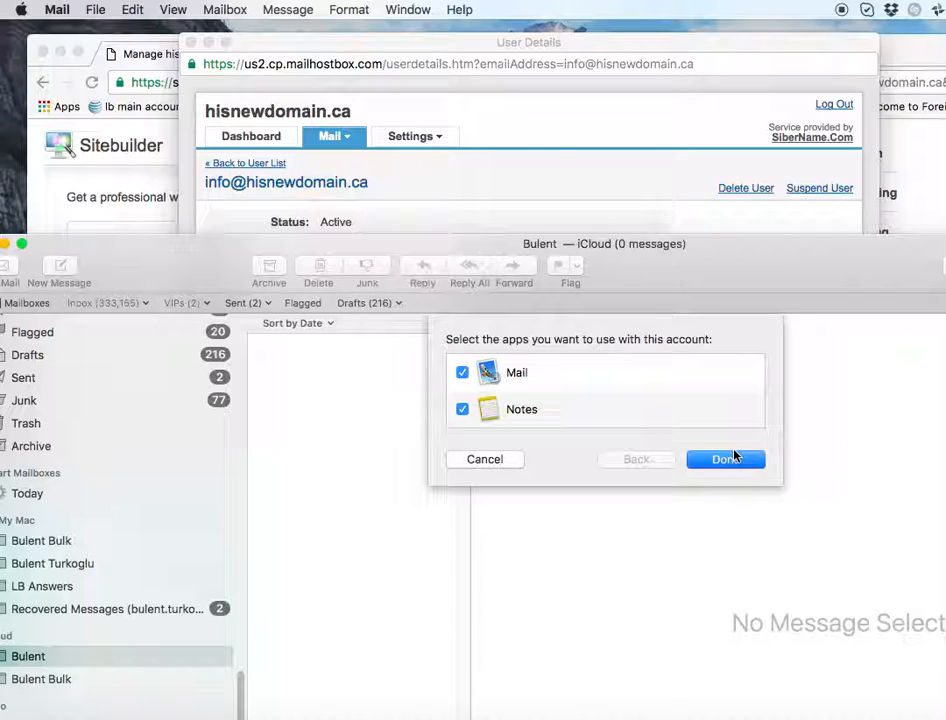
{"action": "left_click", "coordinate": [730, 463]}
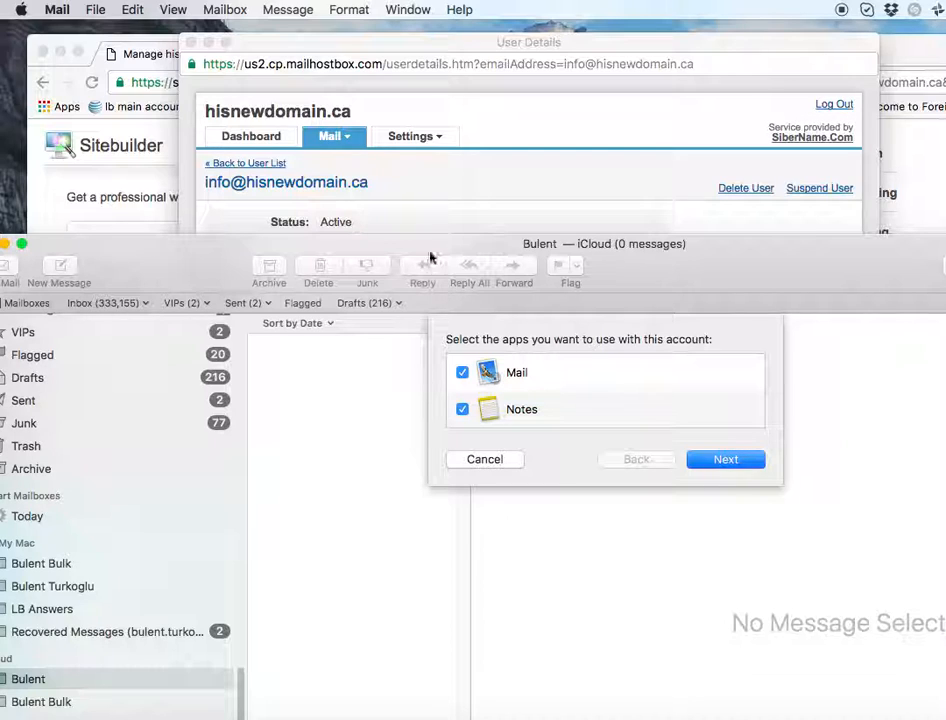
{"action": "left_click_drag", "start_coordinate": [420, 266], "coordinate": [420, 171]}
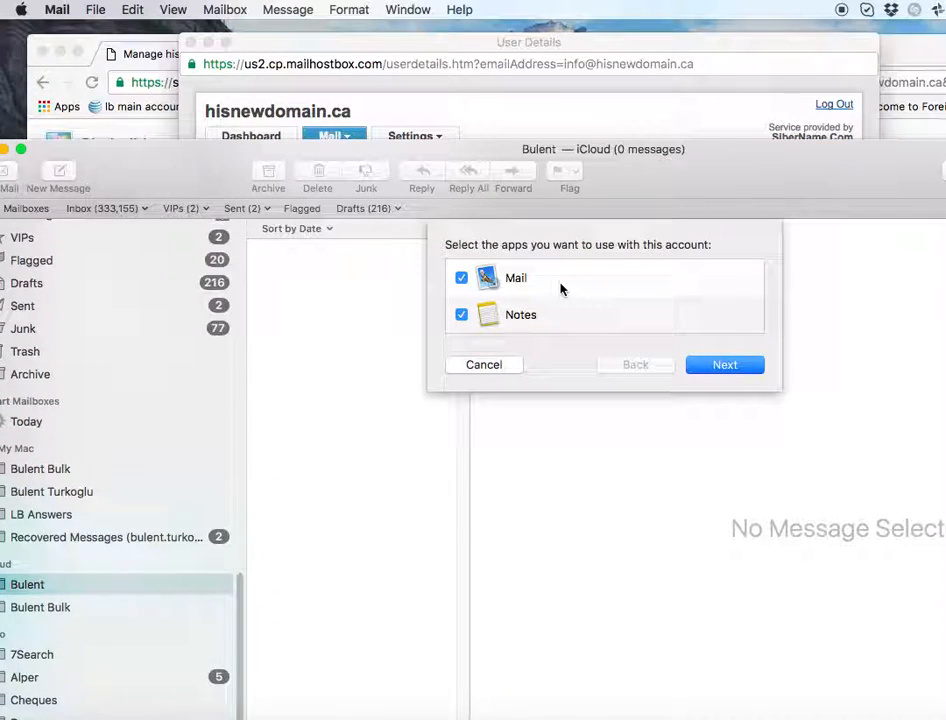
{"action": "left_click", "coordinate": [56, 10]}
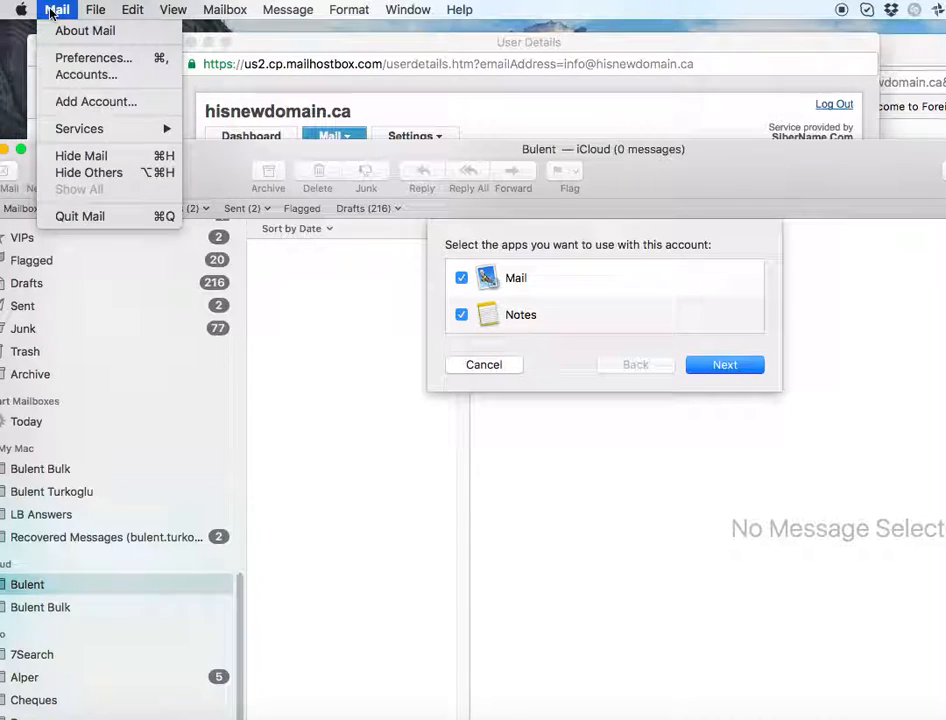
{"action": "left_click", "coordinate": [82, 58]}
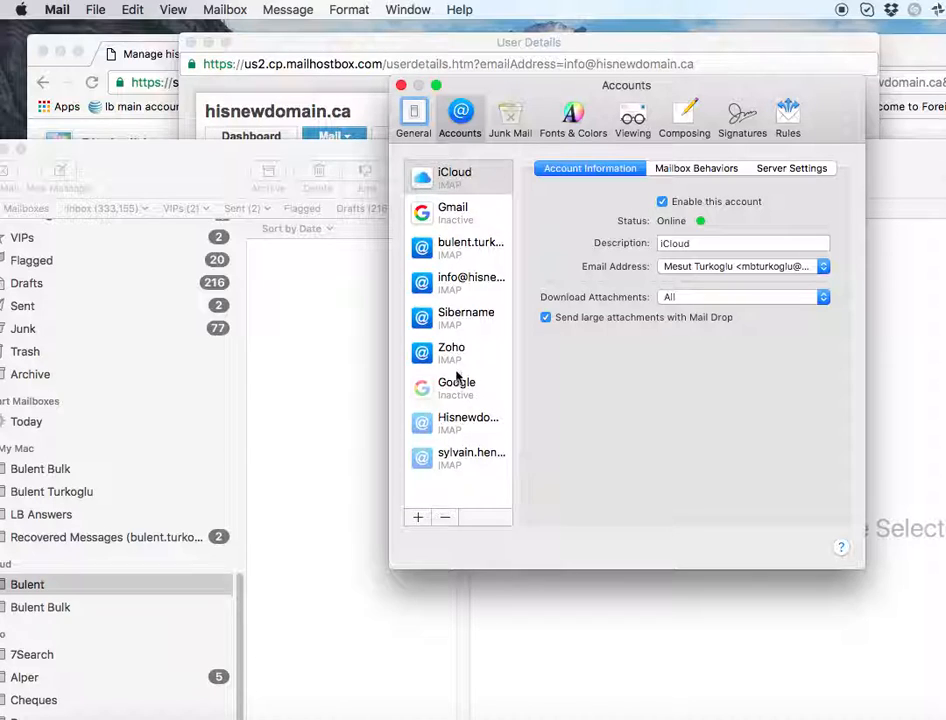
- Select the info account, view its Server Settings, and open Edit SMTP Server List
{"action": "left_click", "coordinate": [465, 283]}
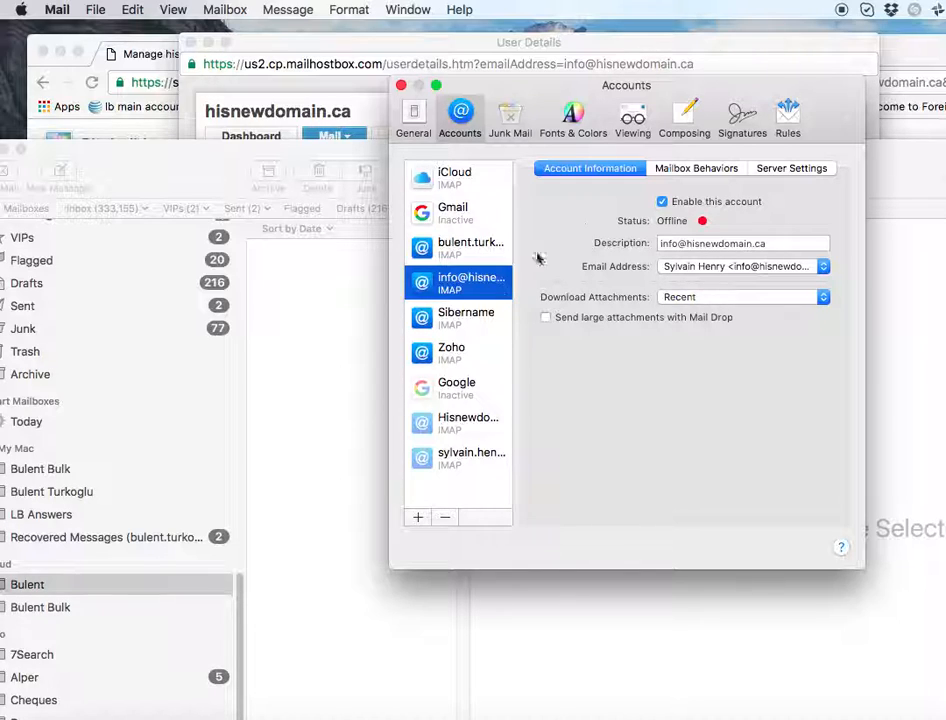
{"action": "left_click", "coordinate": [789, 170]}
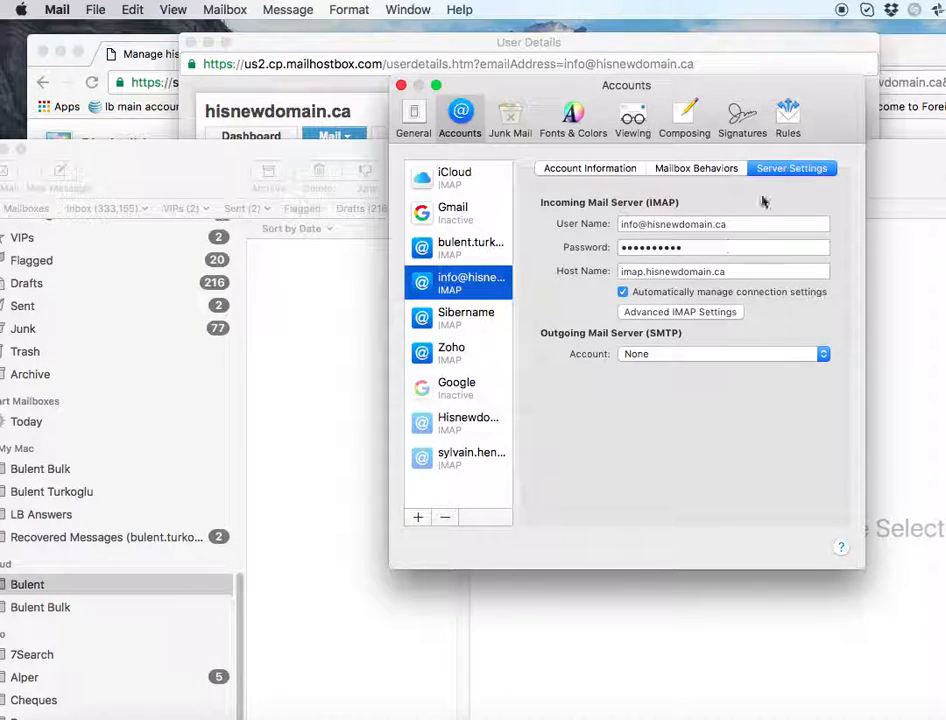
{"action": "left_click", "coordinate": [678, 354]}
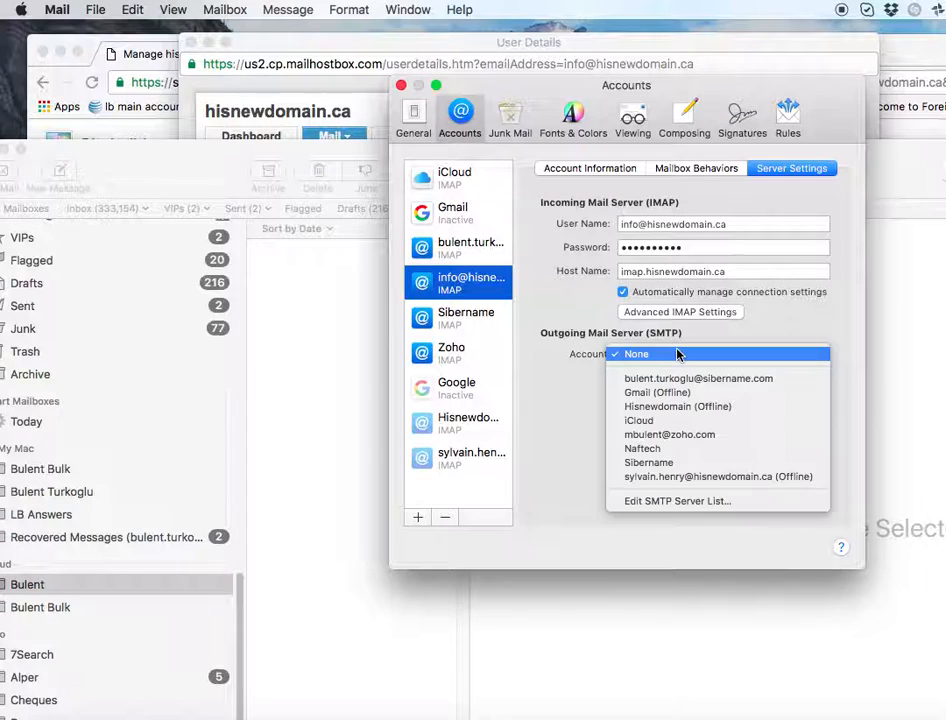
{"action": "left_click", "coordinate": [676, 354]}
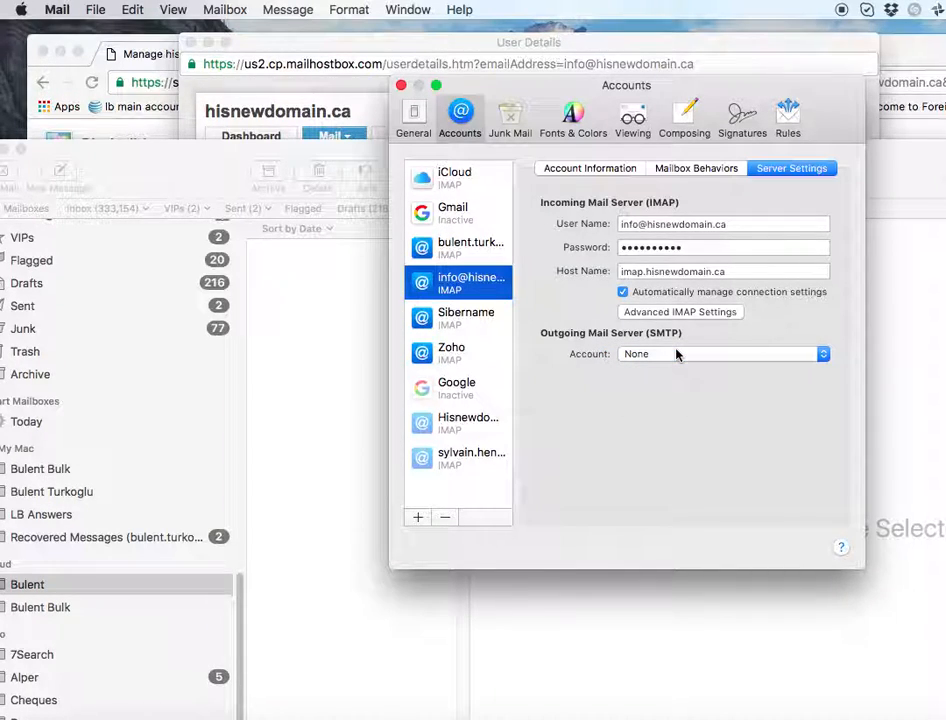
{"action": "left_click", "coordinate": [676, 354]}
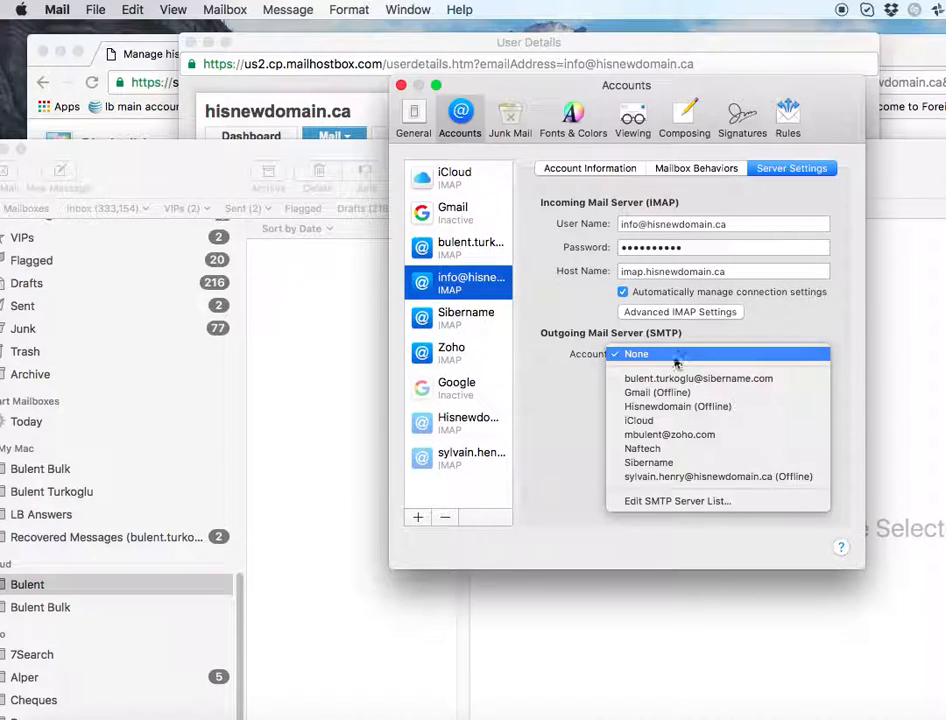
{"action": "left_click", "coordinate": [662, 495]}
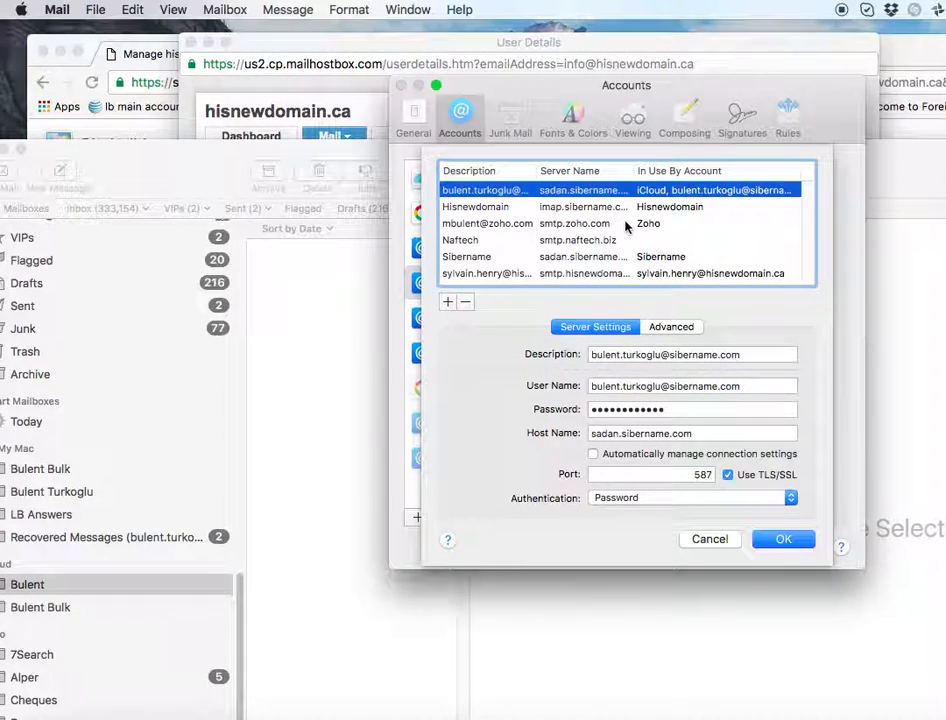
- Switch the Hisnewdomain SMTP server to manual settings on port 587, save, and close Accounts
{"action": "scroll", "coordinate": [499, 247], "scroll_direction": "down", "scroll_amount": 1}
{"action": "scroll", "coordinate": [499, 247], "scroll_direction": "up", "scroll_amount": 1}
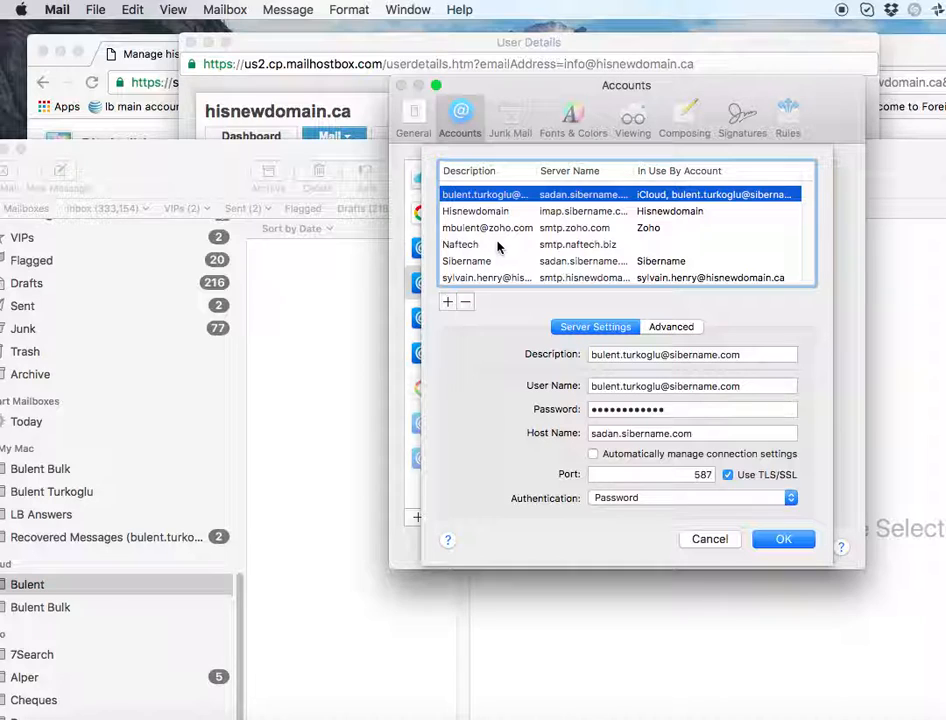
{"action": "left_click", "coordinate": [510, 210]}
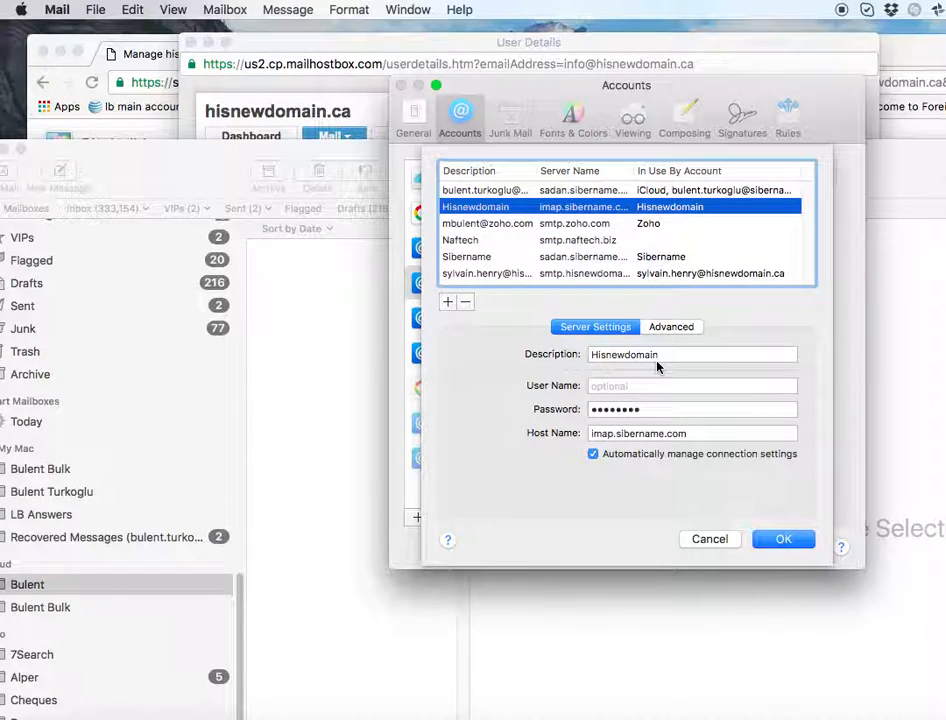
{"action": "left_click", "coordinate": [682, 334]}
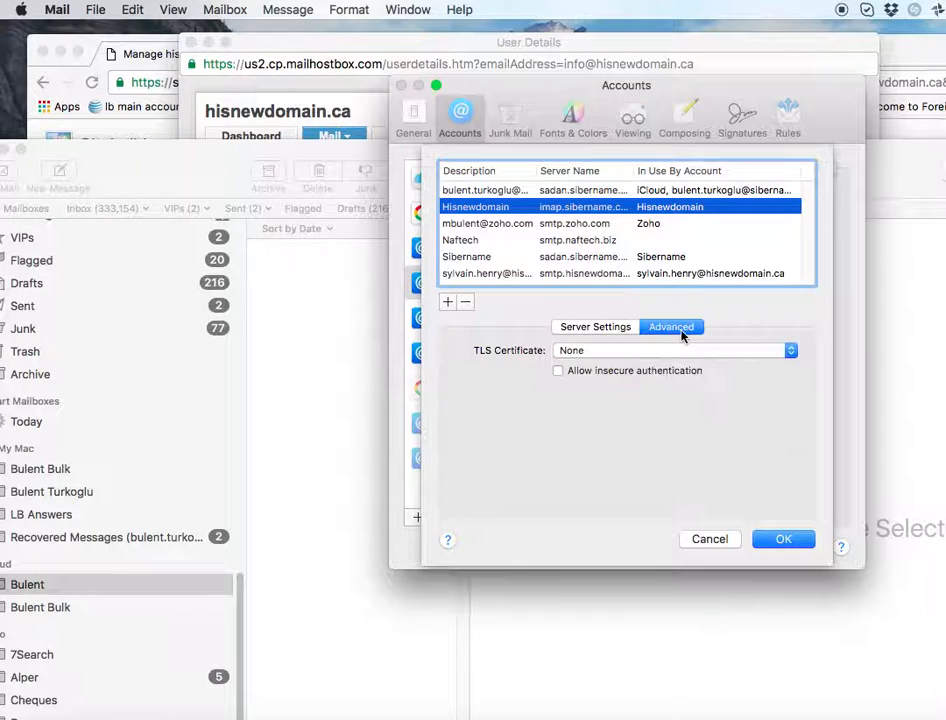
{"action": "left_click", "coordinate": [588, 330]}
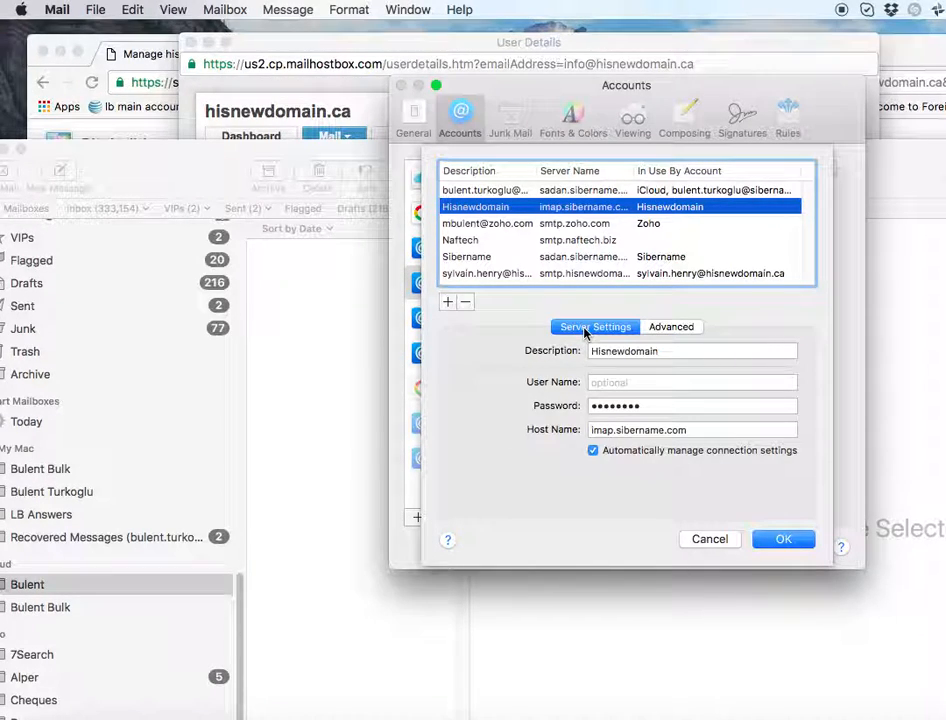
{"action": "left_click", "coordinate": [593, 452]}
{"action": "left_click", "coordinate": [610, 471]}
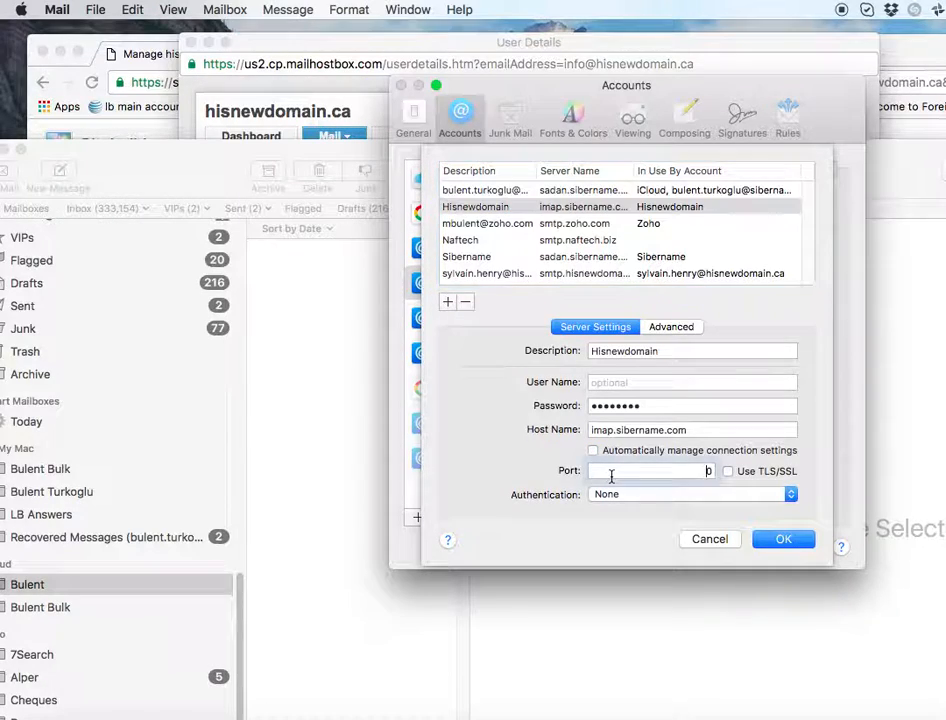
{"action": "key", "text": "BackSpace"}
{"action": "type", "text": "587"}
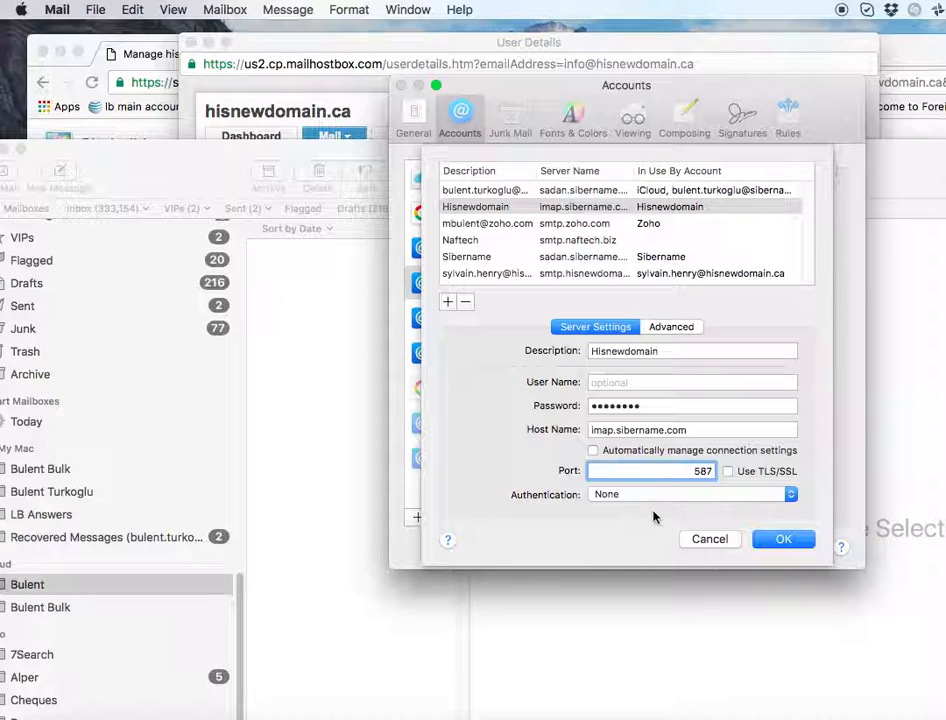
{"action": "left_click", "coordinate": [795, 543]}
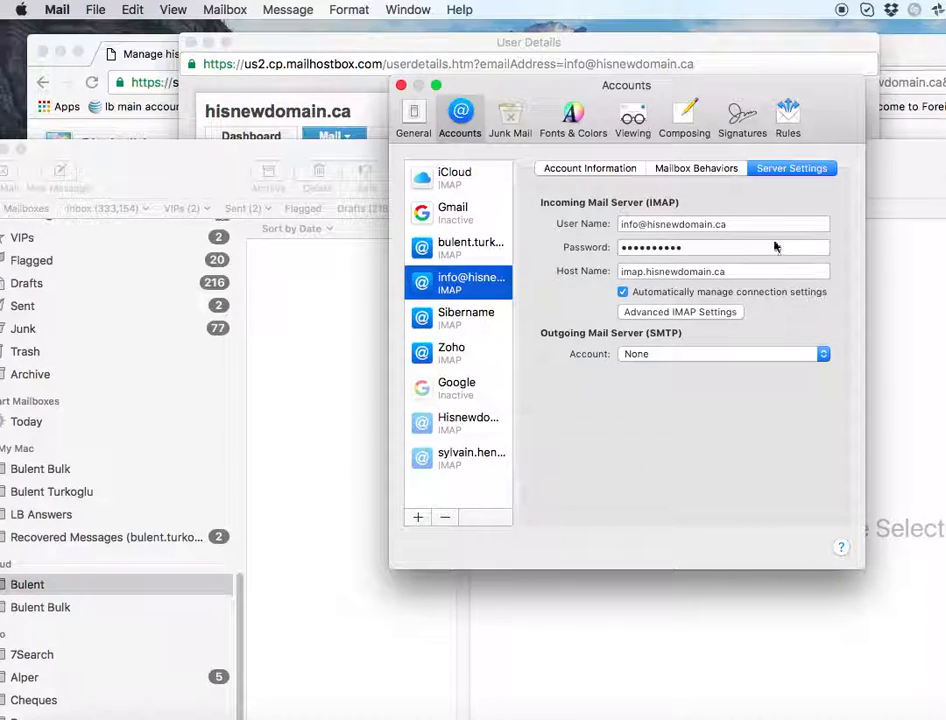
{"action": "left_click", "coordinate": [402, 86]}
- Dismiss the Mail prompt, select hisnewdomain.ca on the mailbox details page, then return to domain management
{"action": "left_click", "coordinate": [484, 364]}
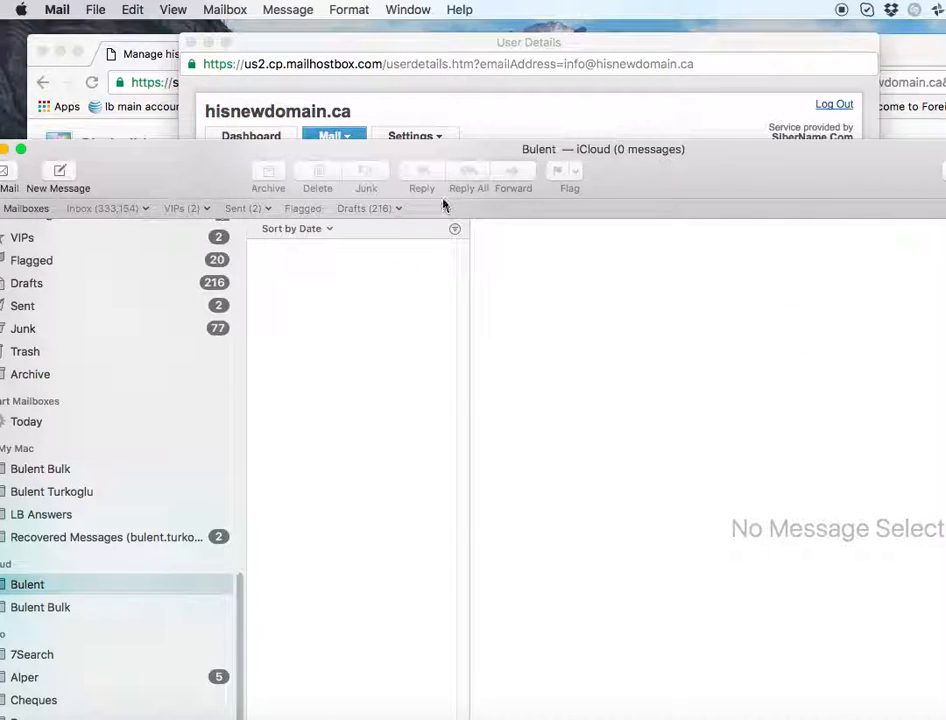
{"action": "left_click", "coordinate": [488, 118]}
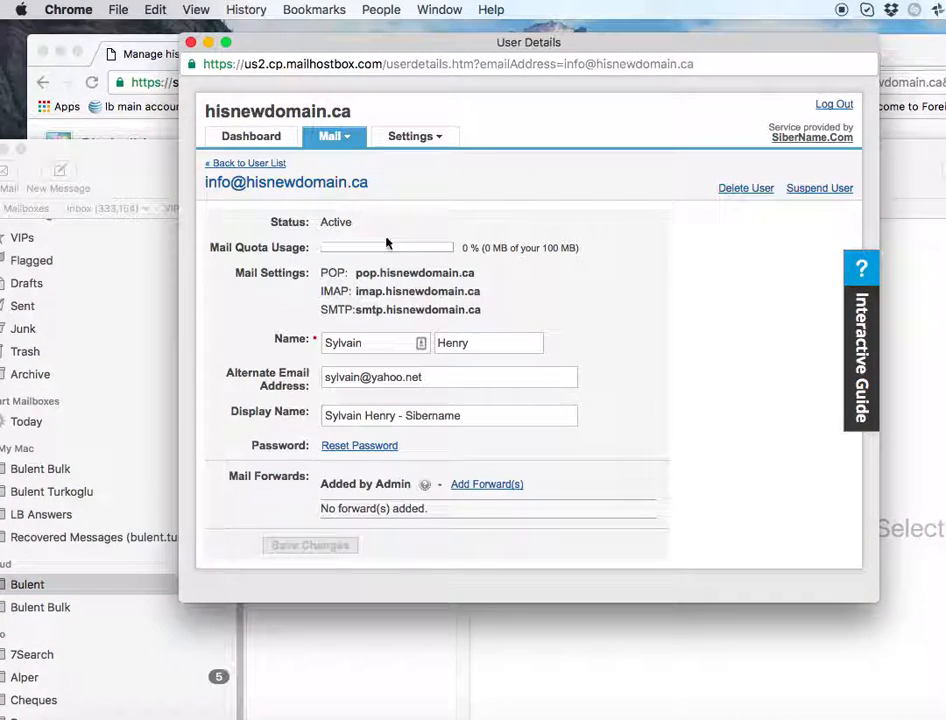
{"action": "double_click", "coordinate": [346, 182]}
{"action": "left_click_drag", "start_coordinate": [346, 182], "coordinate": [369, 178]}
{"action": "left_click_drag", "start_coordinate": [248, 184], "coordinate": [368, 188]}
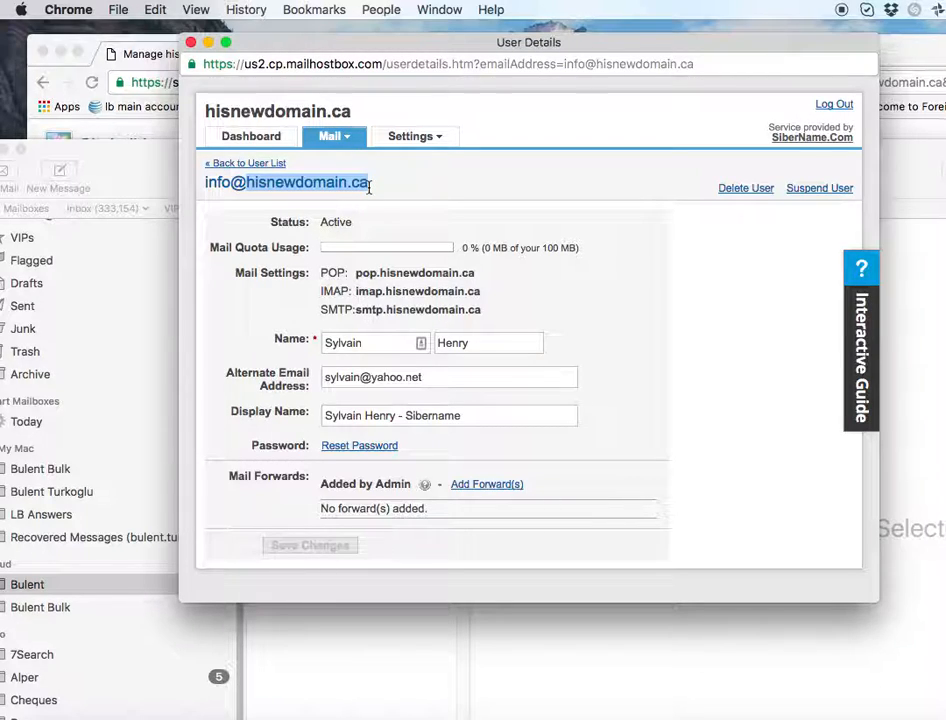
{"action": "left_click", "coordinate": [142, 134]}
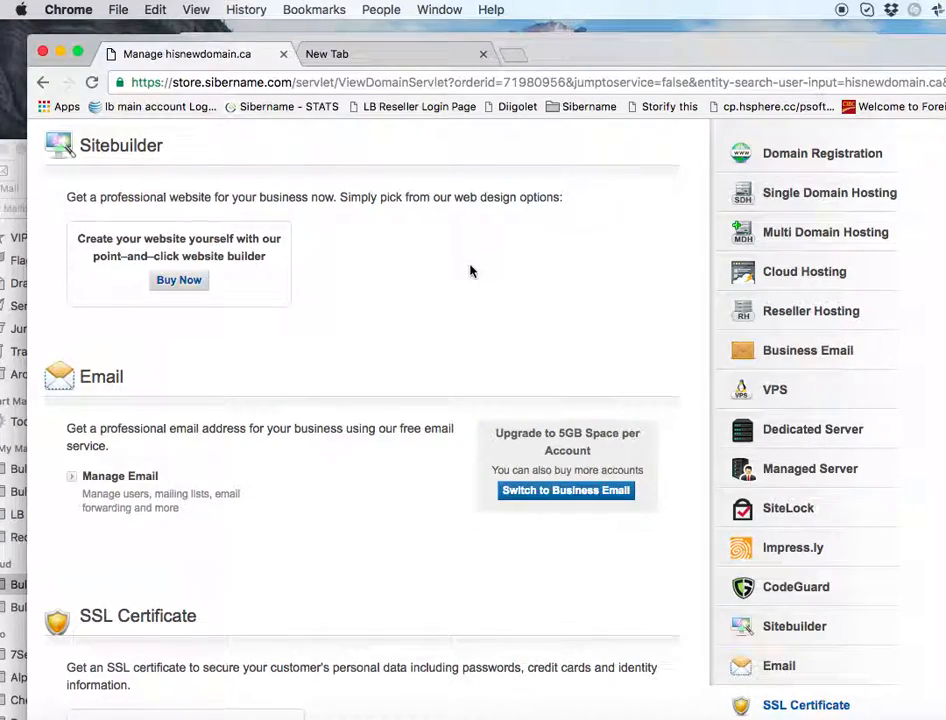
{"action": "scroll", "coordinate": [470, 270], "scroll_direction": "up", "scroll_amount": 15}
{"action": "scroll", "coordinate": [470, 270], "scroll_direction": "up", "scroll_amount": 10}
{"action": "scroll", "coordinate": [469, 270], "scroll_direction": "down", "scroll_amount": 2}
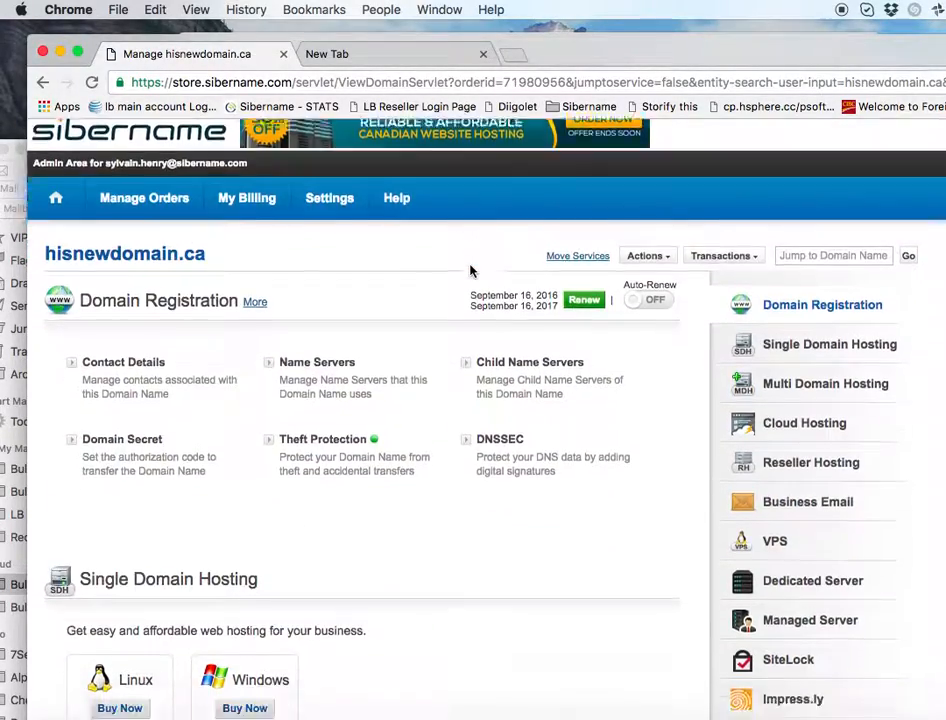
{"action": "left_click", "coordinate": [318, 322]}
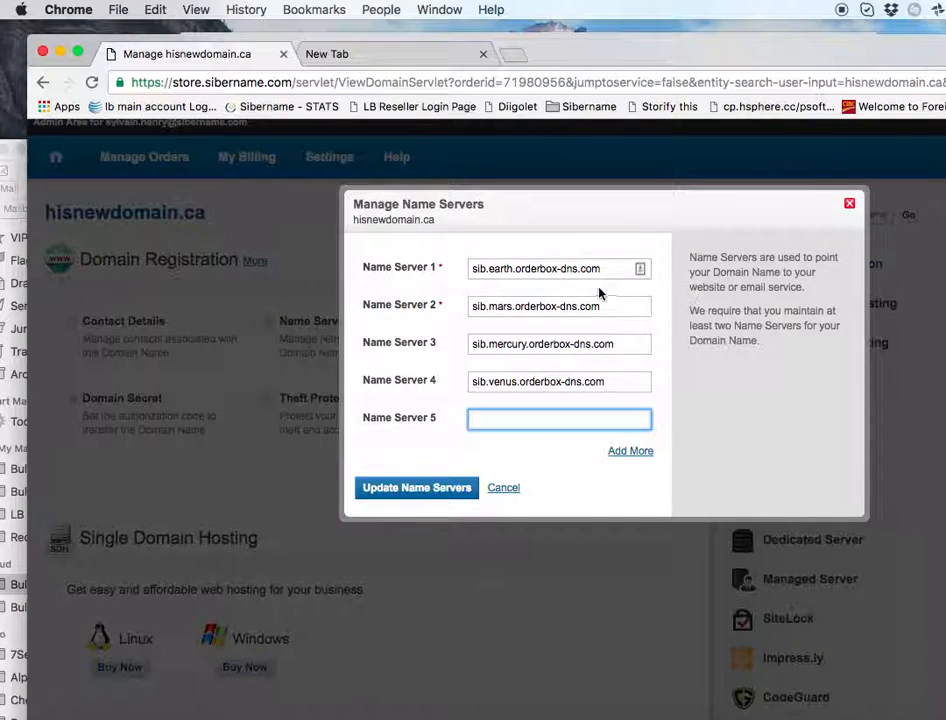
{"action": "left_click", "coordinate": [851, 205]}
{"action": "scroll", "coordinate": [393, 241], "scroll_direction": "down", "scroll_amount": 5}
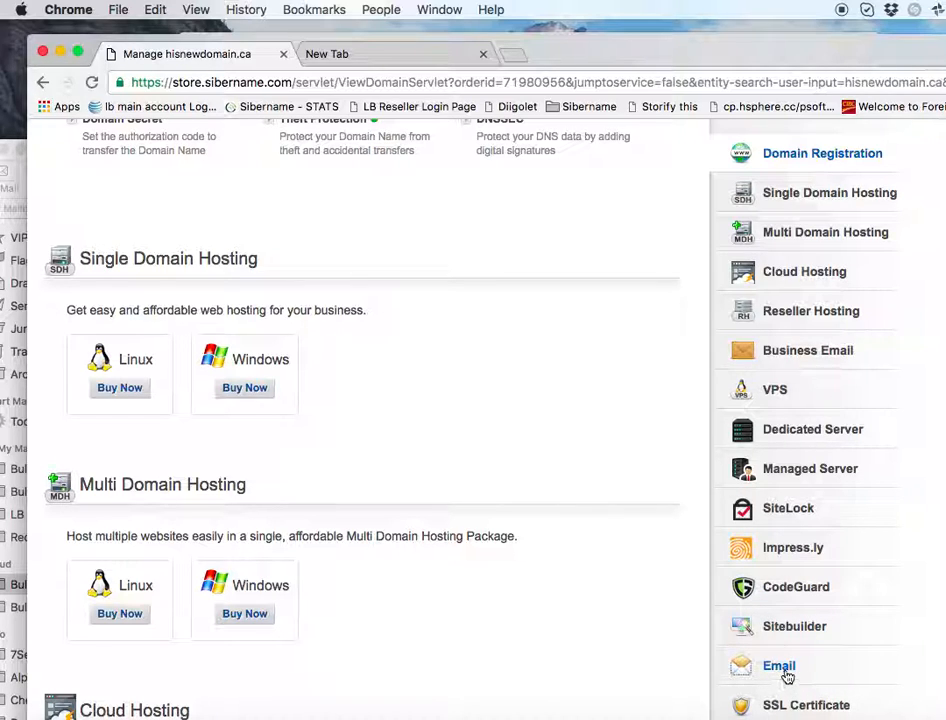
{"action": "left_click", "coordinate": [806, 158]}
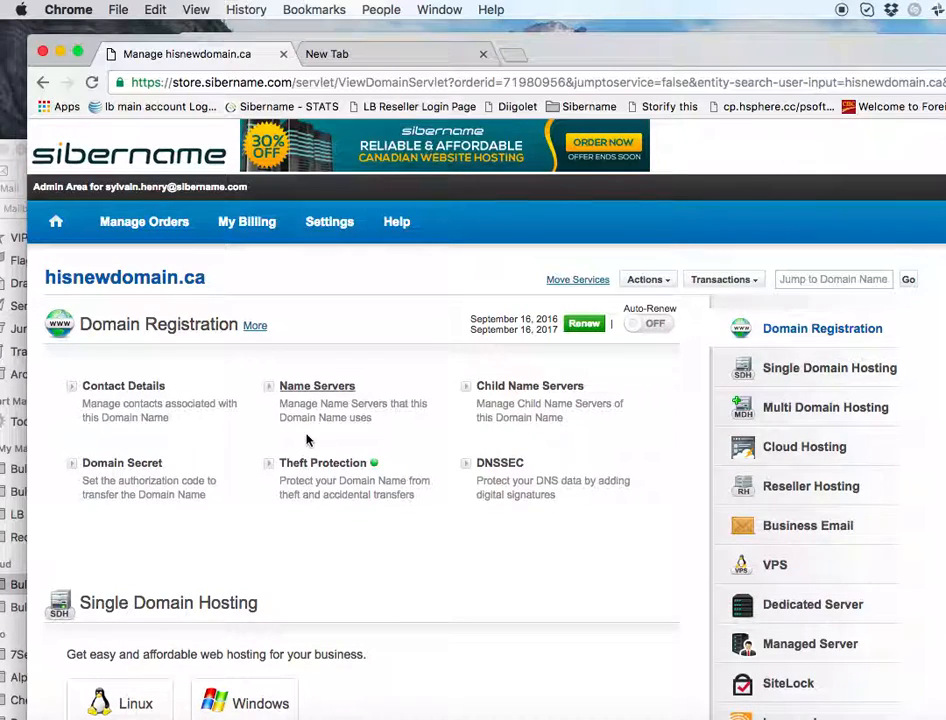